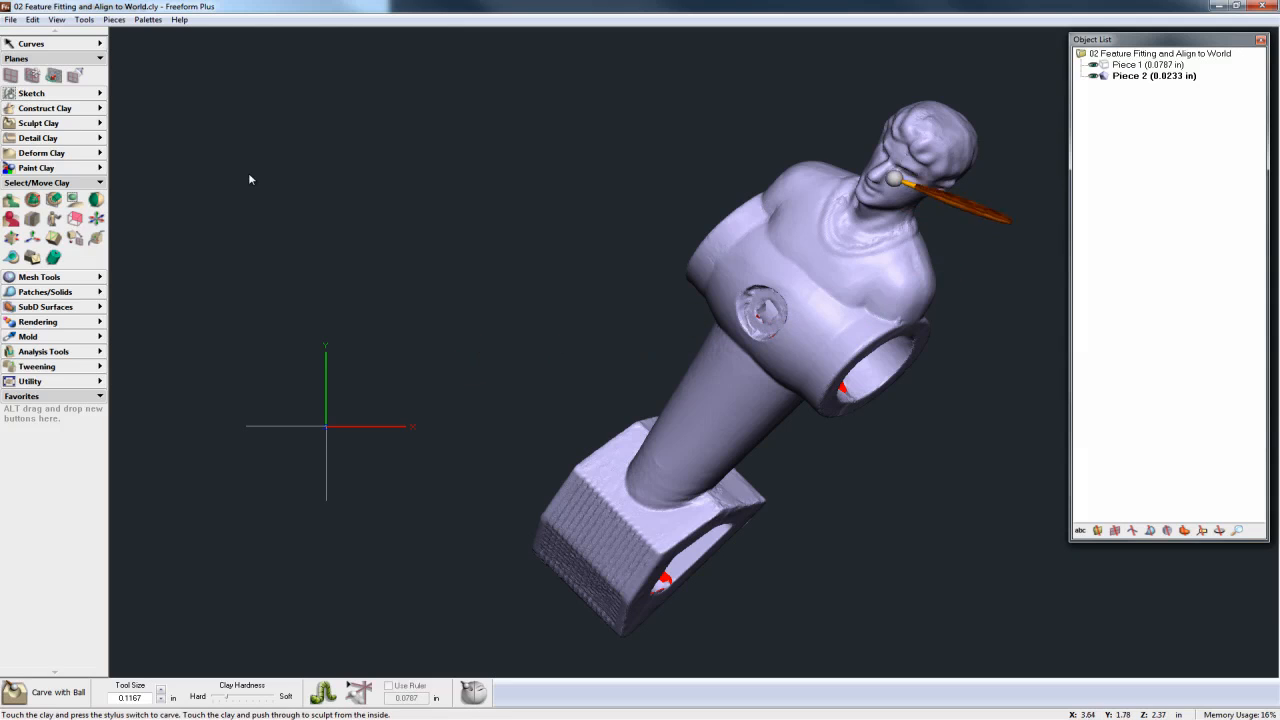
- Create a front plane for Piece 2 and position it by eye as a lengthwise symmetry plane through the middle of the figure
click(31, 76)
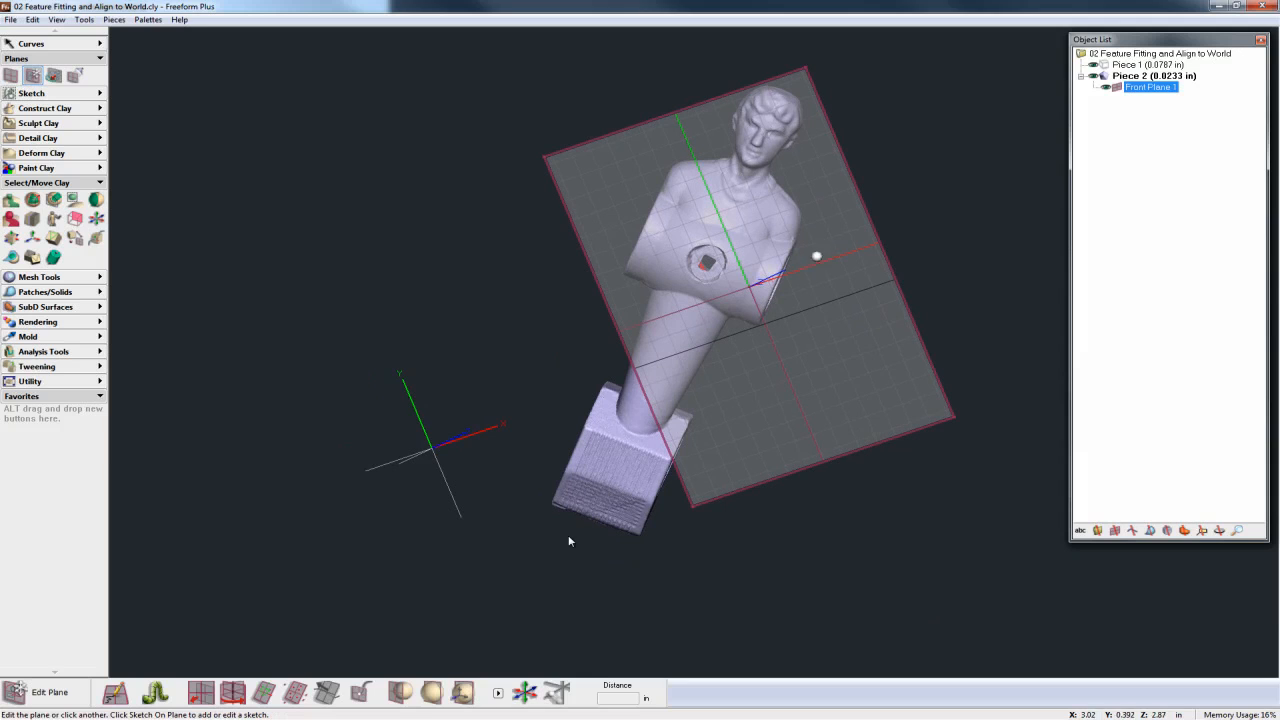
drag(749, 287, 693, 305)
key(space)
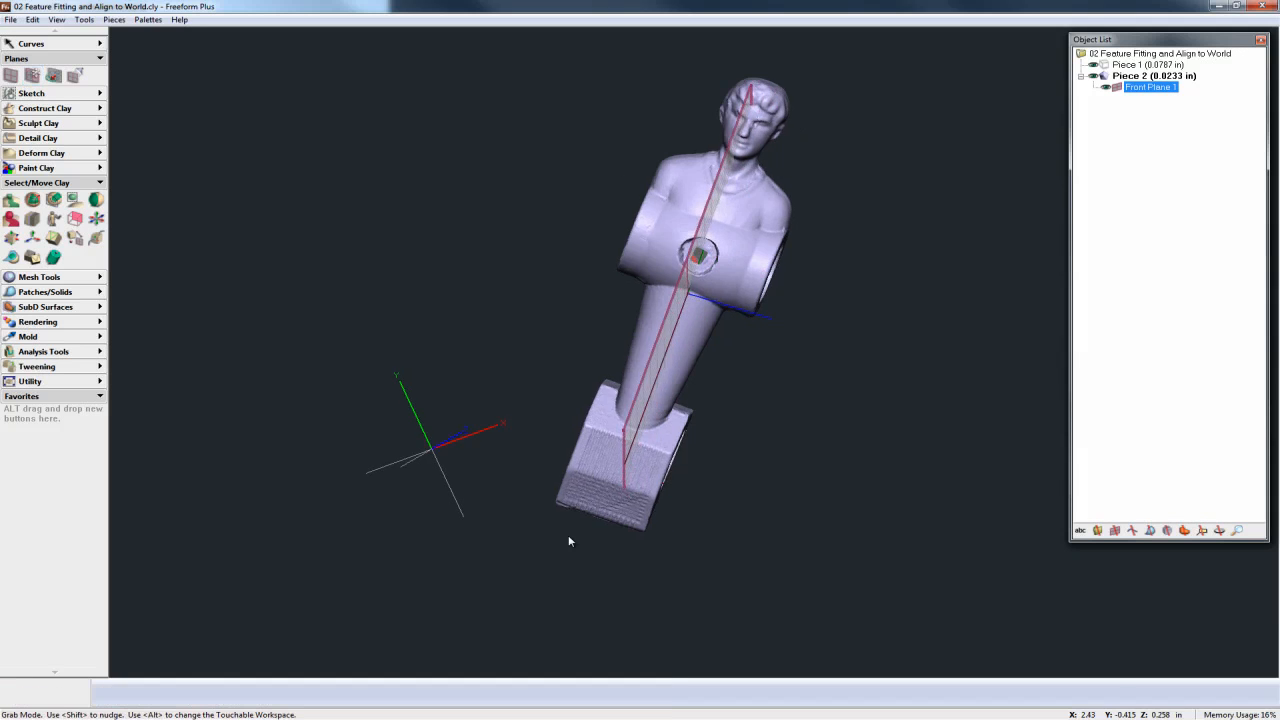
drag(673, 343, 667, 349)
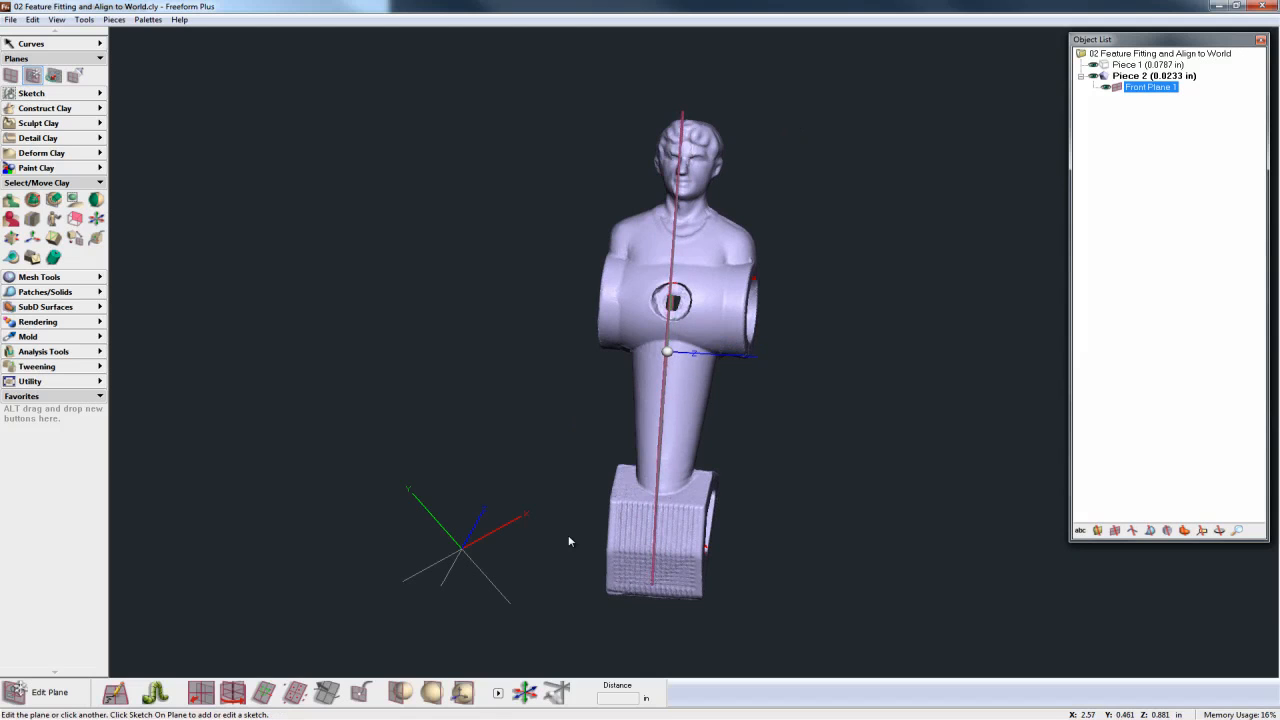
key(space)
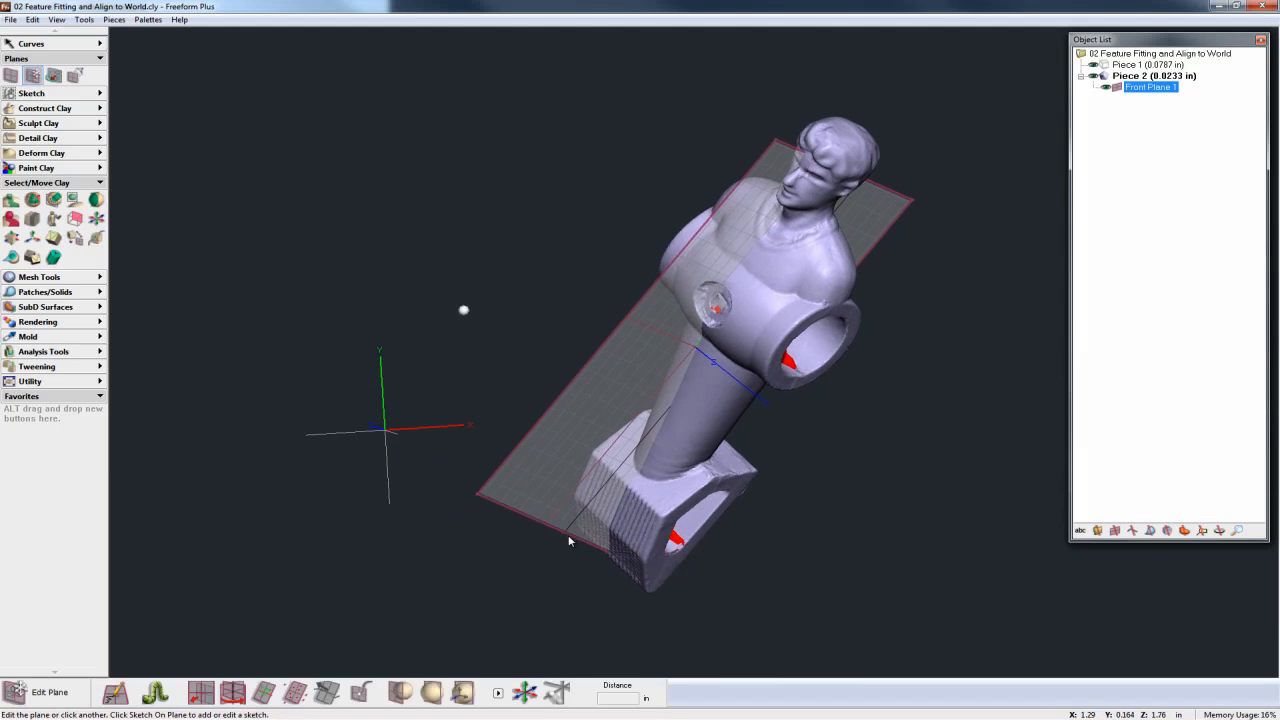
- Select all of Piece 2 and fit Front Plane 1 to it with the Symmetry Plane method
click(56, 258)
click(156, 699)
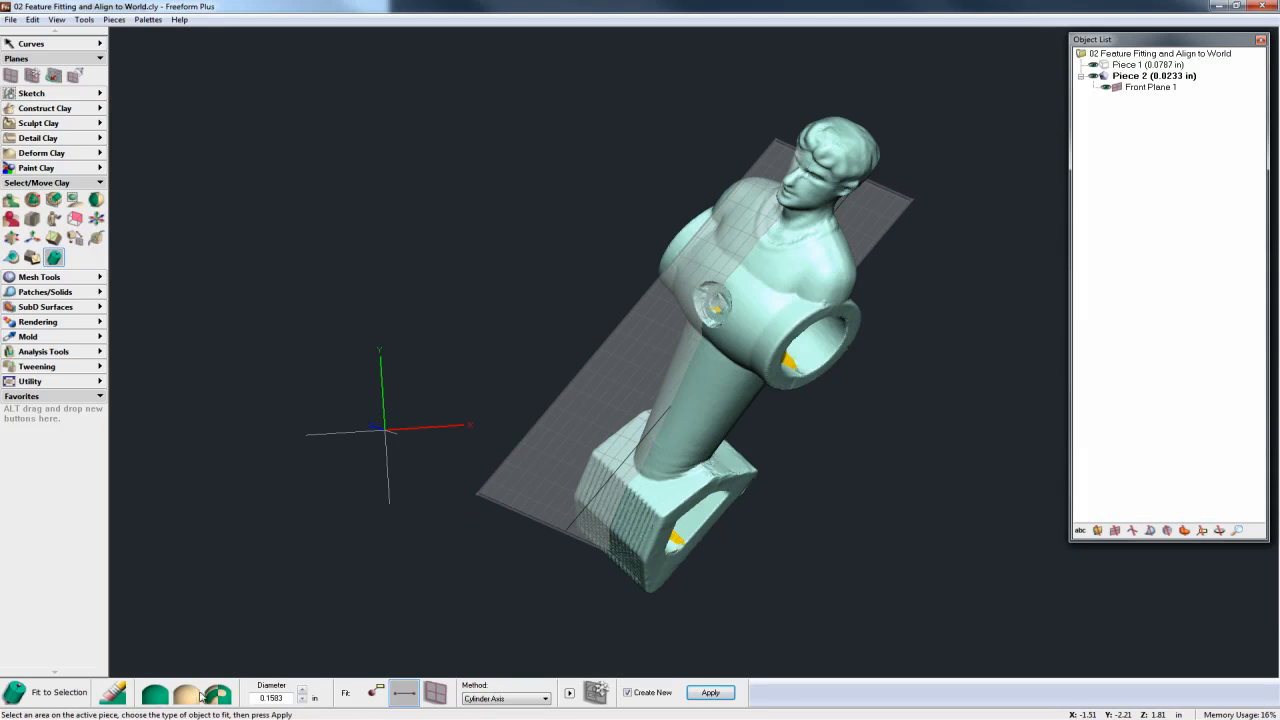
click(435, 692)
click(484, 699)
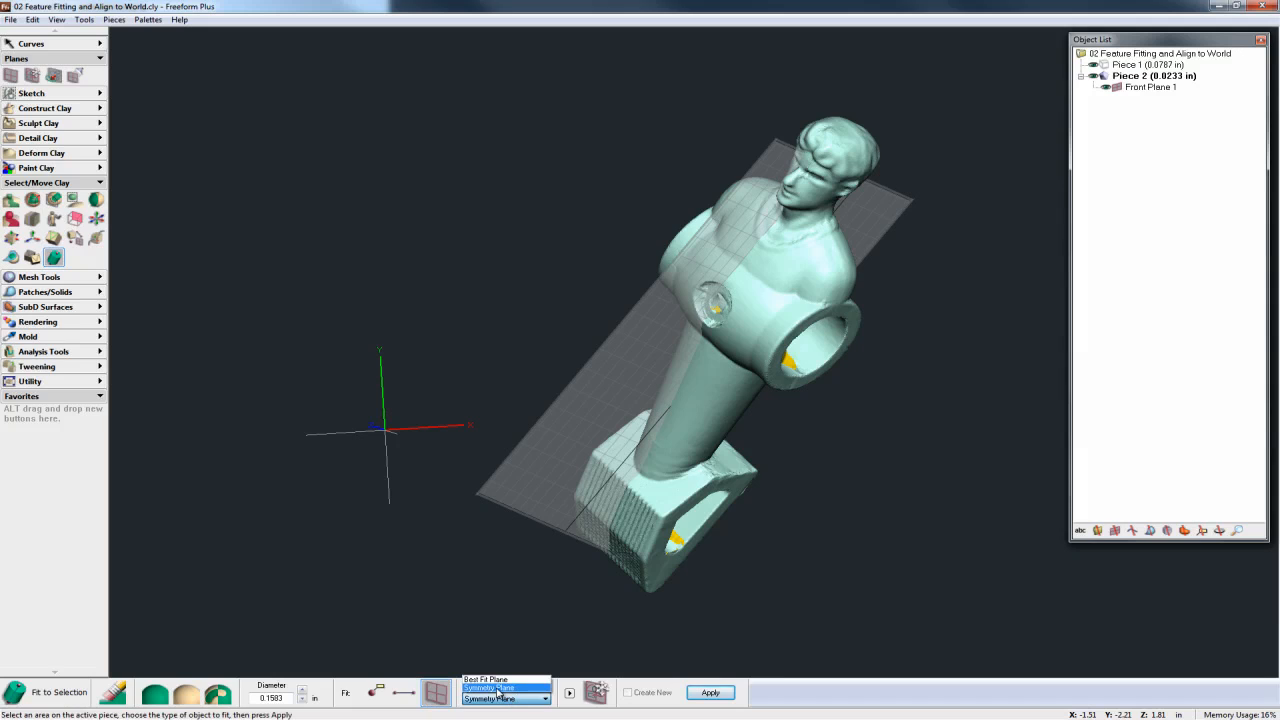
click(497, 689)
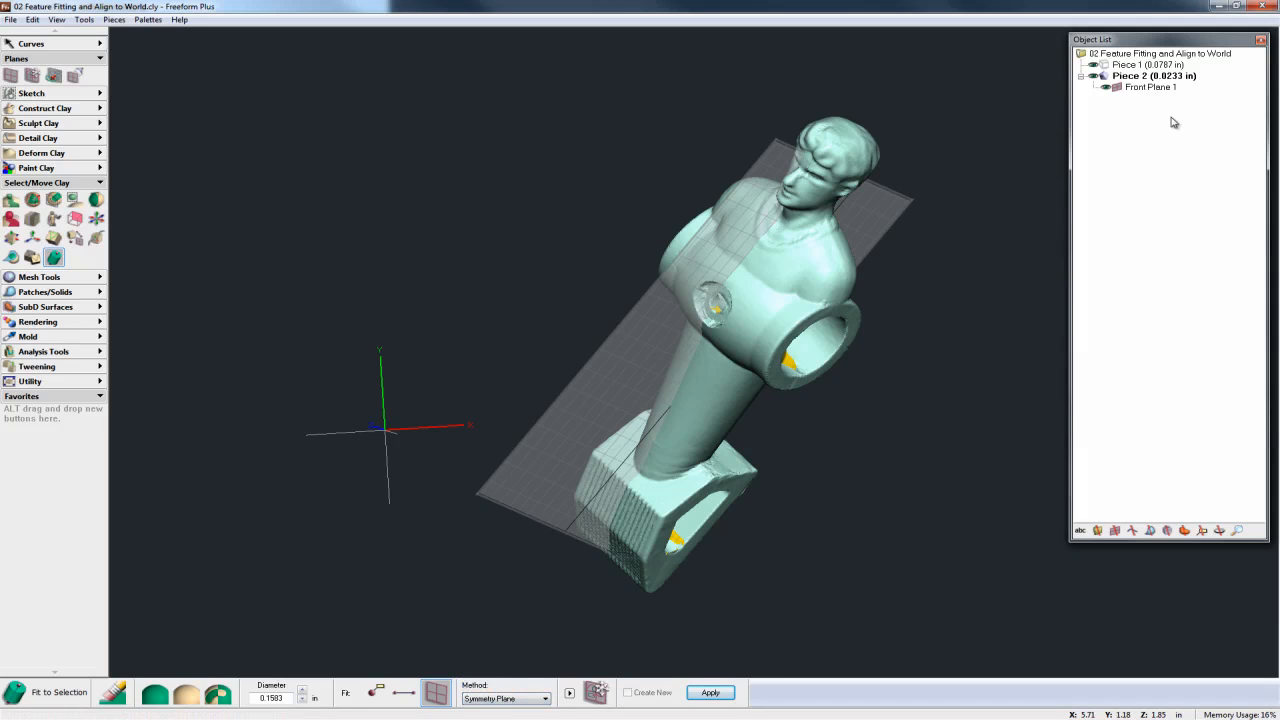
click(1152, 88)
click(722, 694)
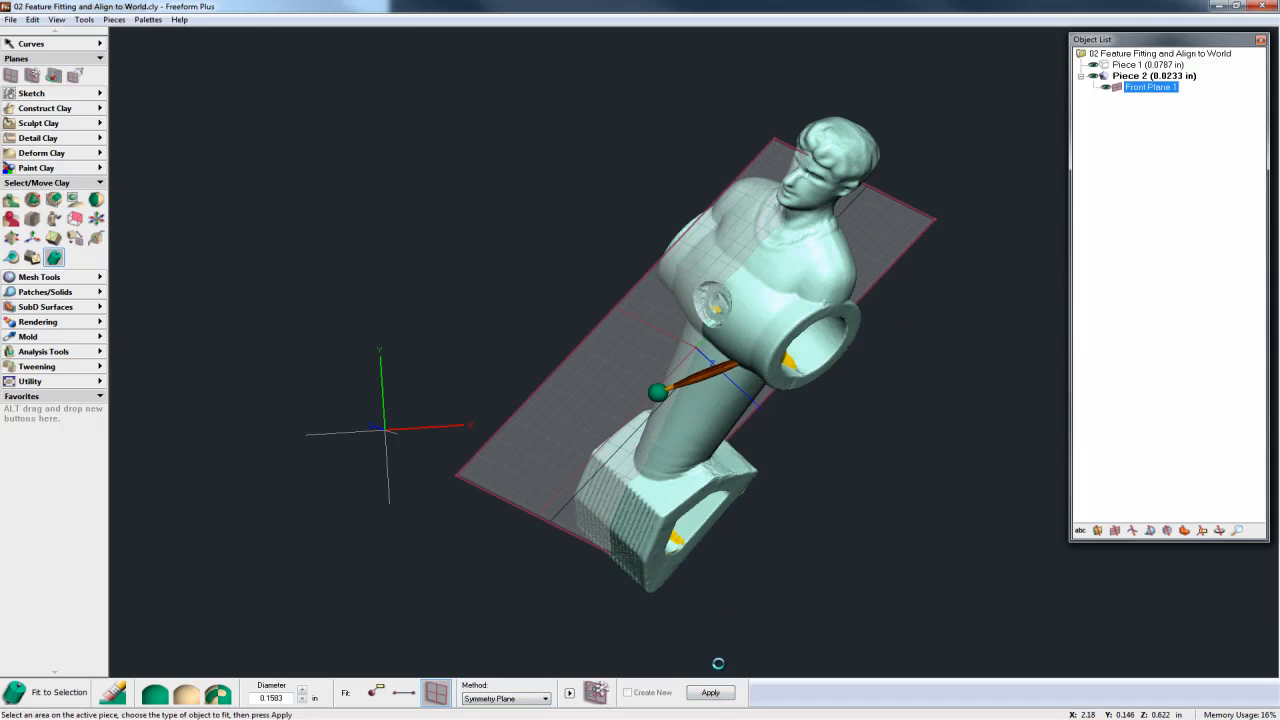
key(space)
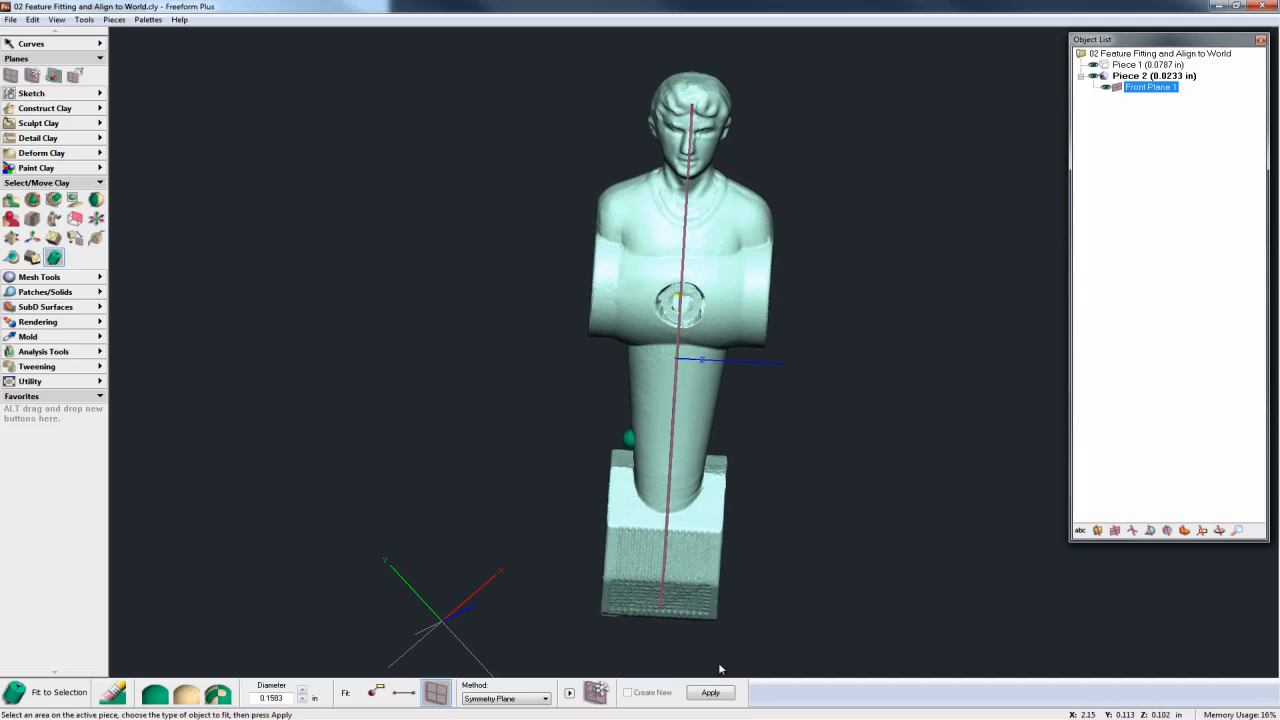
key(space)
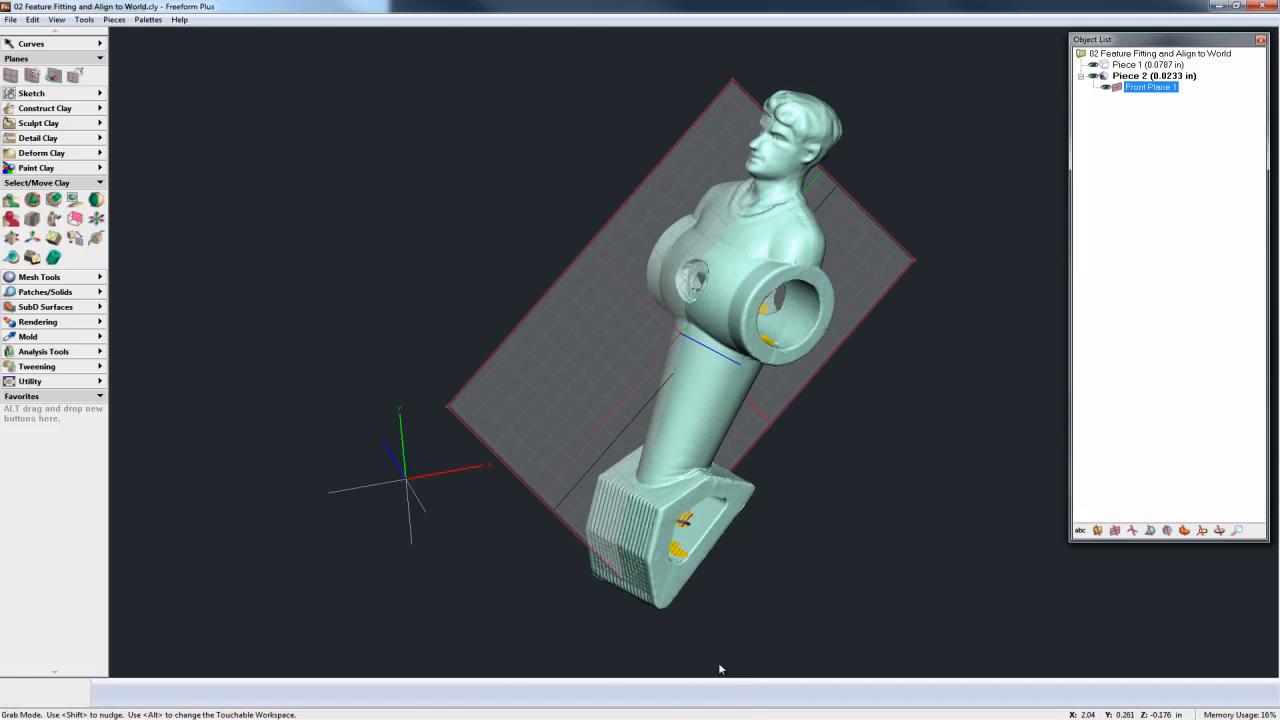
key(space)
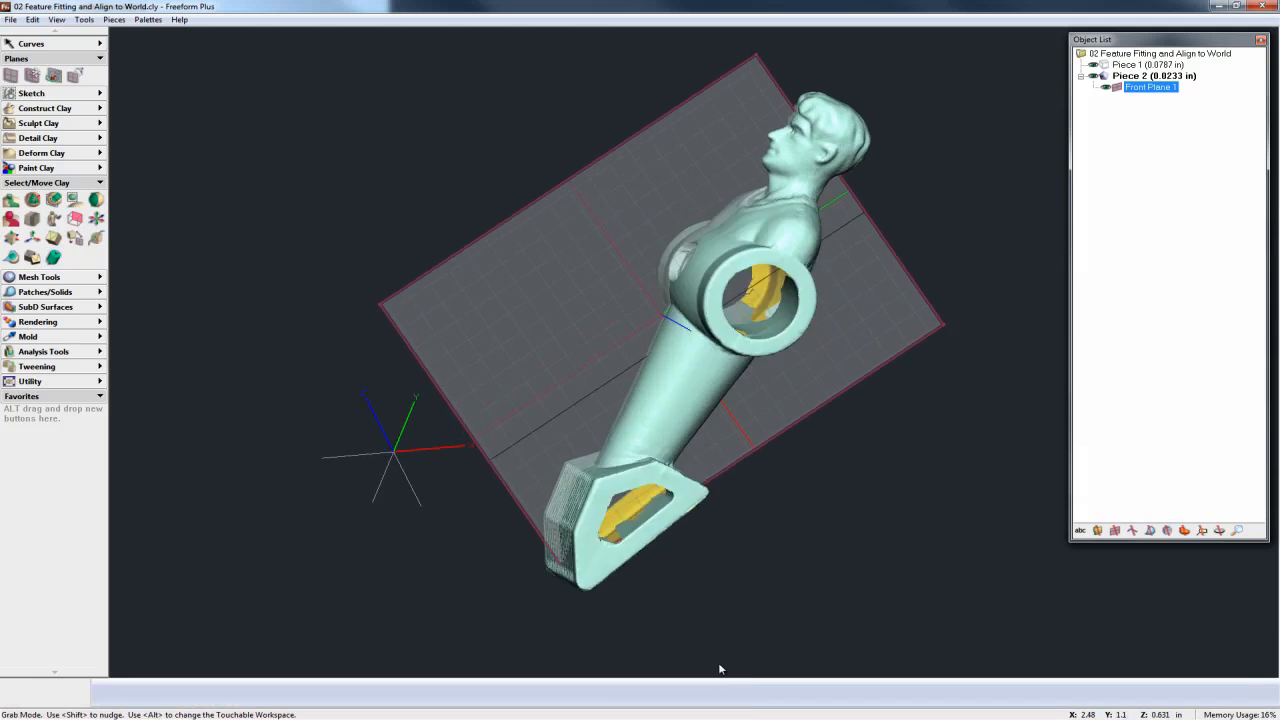
key(space)
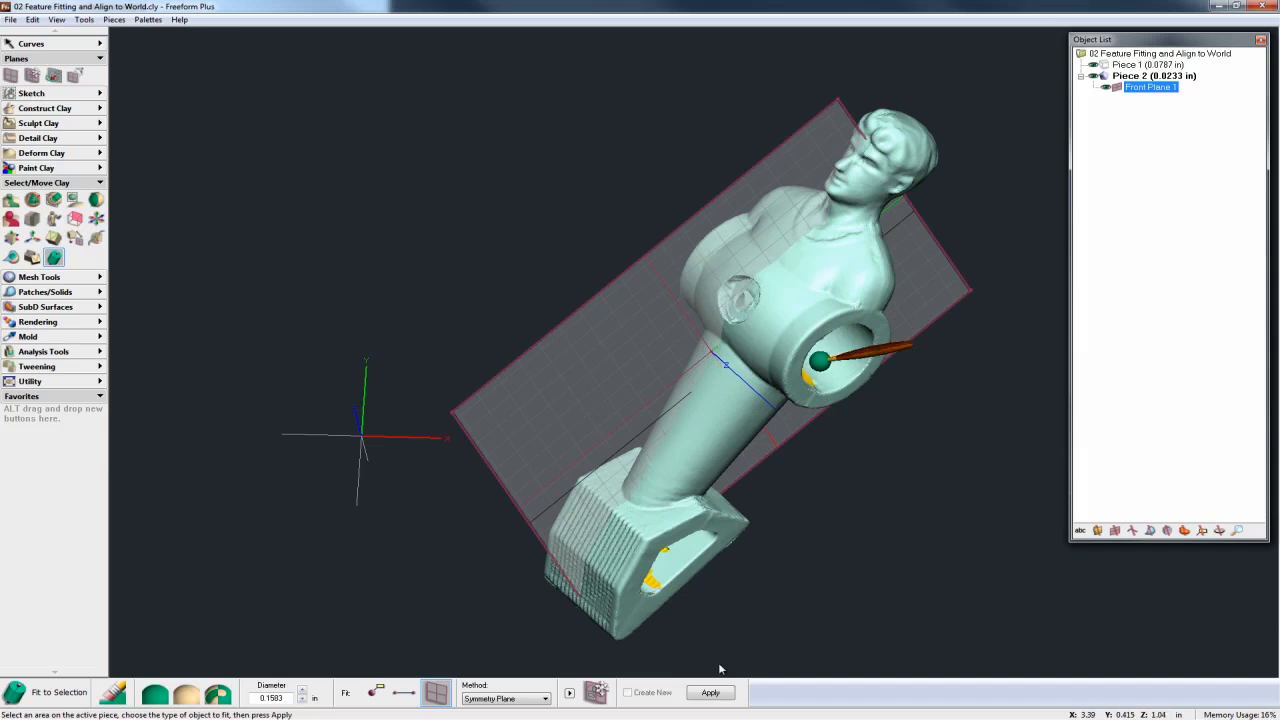
- Clear the clay selection and paint a new selection over the front of the tapered shaft below the torso
click(188, 697)
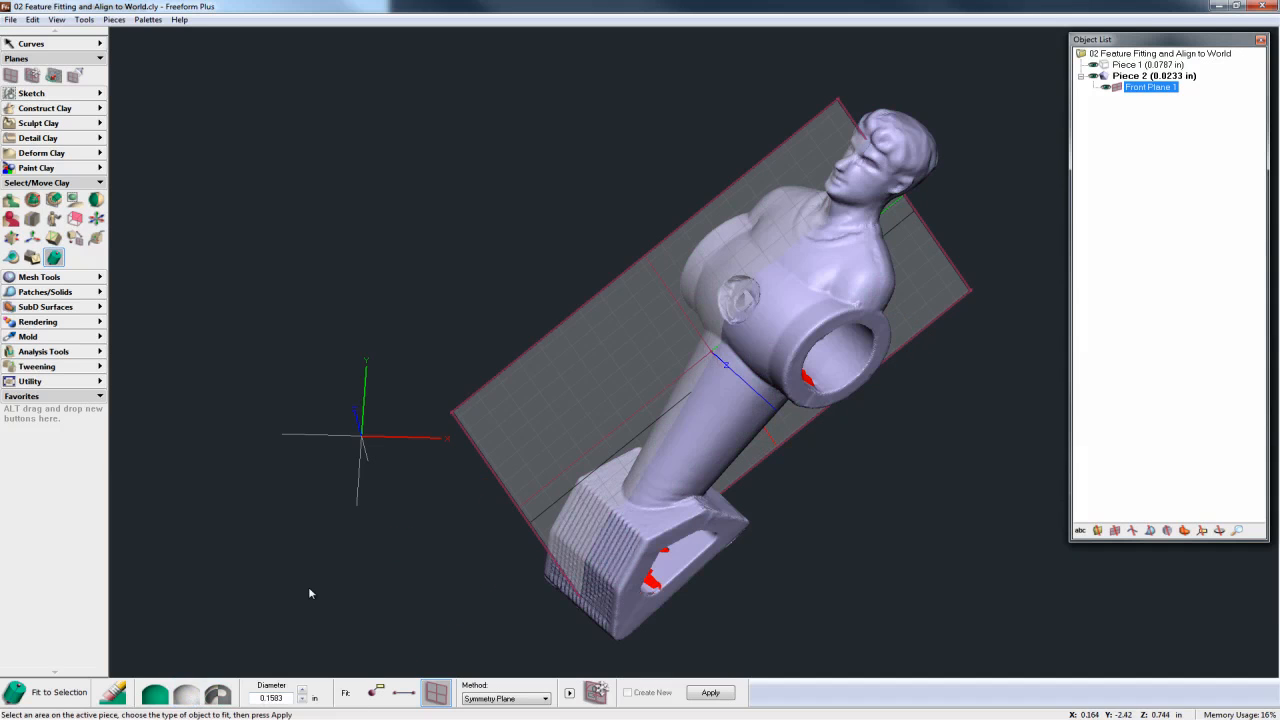
key(space)
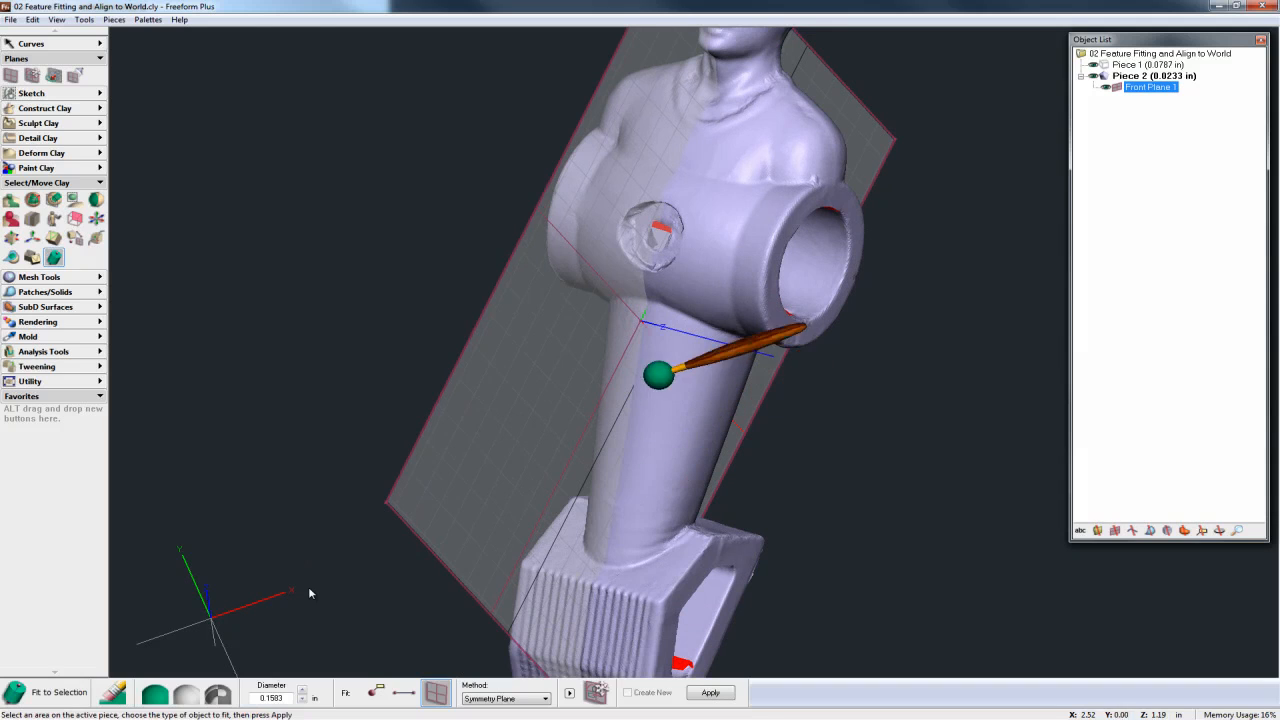
mouse_move(652, 360)
mouse_down()
mouse_move(621, 474)
mouse_move(670, 390)
mouse_up()
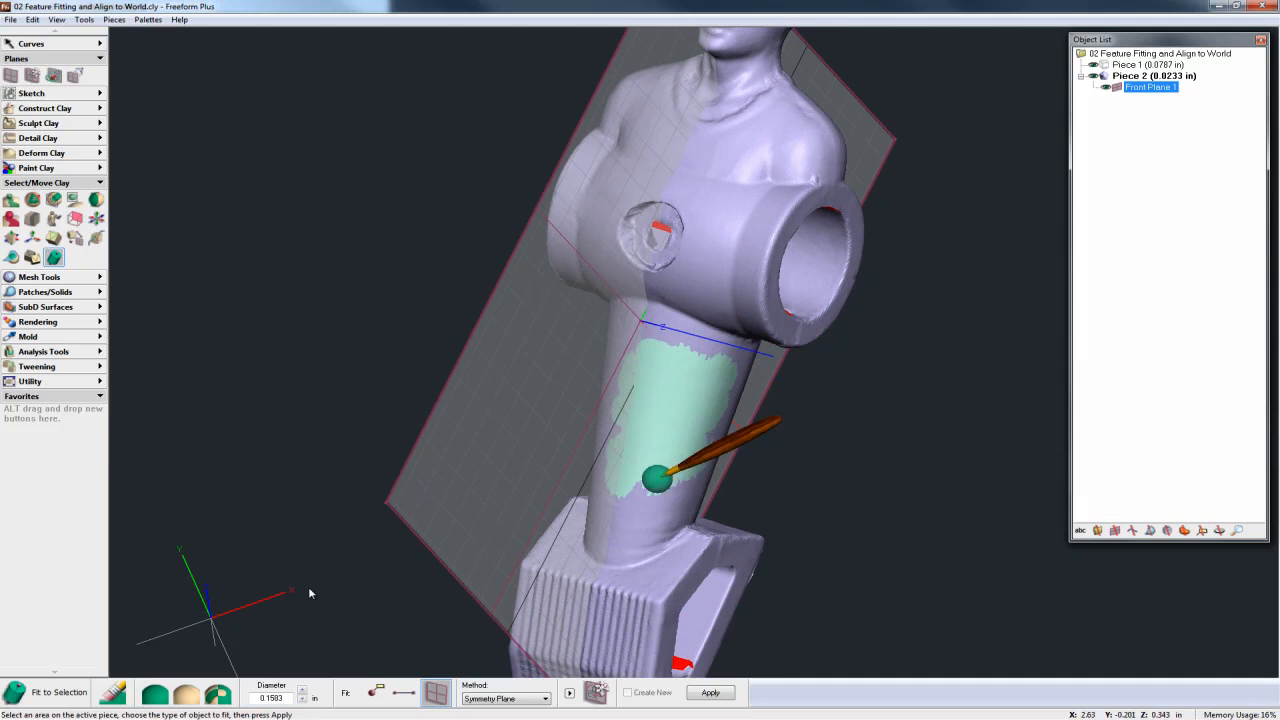
- Enlarge the selection brush to 0.2748 in and extend the selection around the rest of the tapered shaft
key(space)
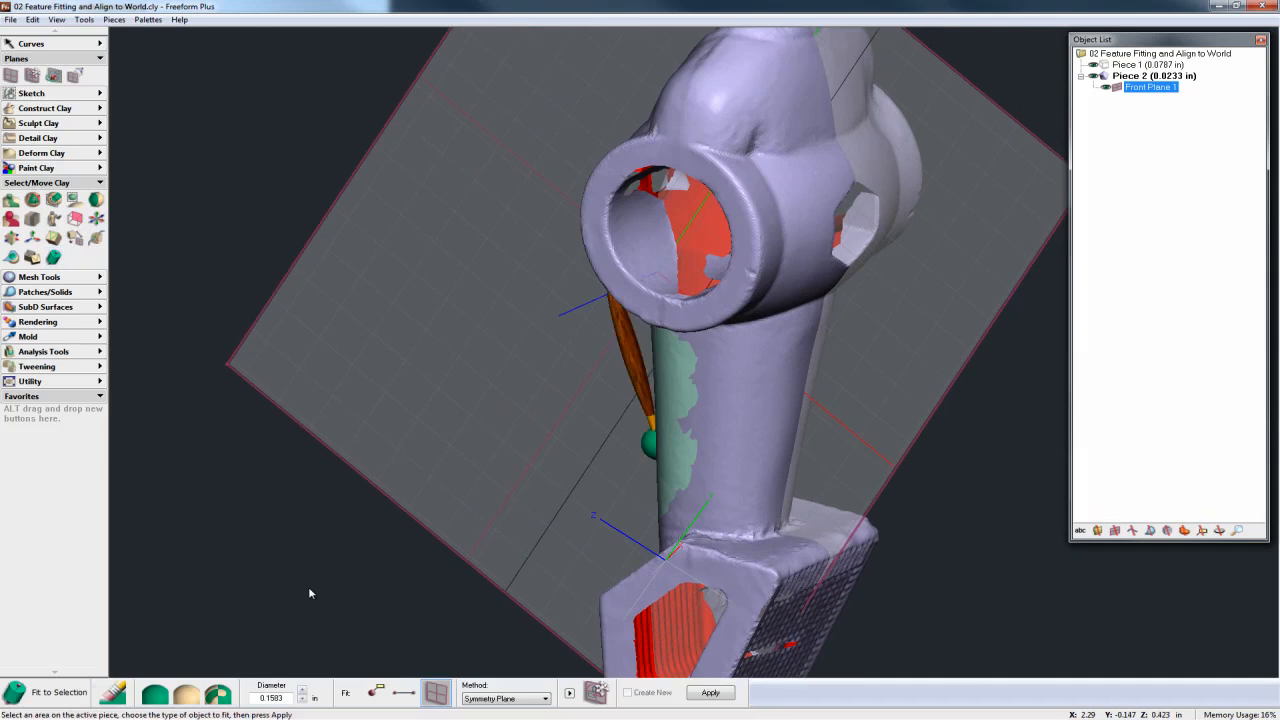
key(space)
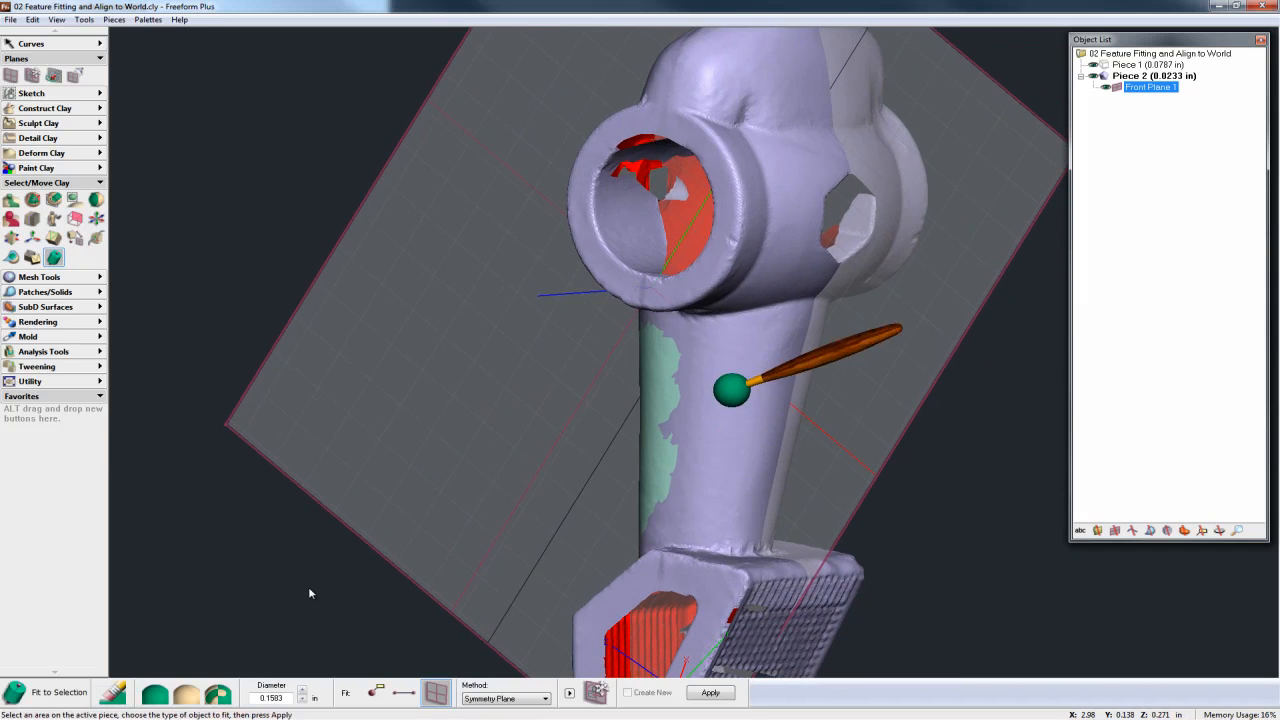
key(plus)
key(plus)
key(plus)
key(plus)
key(plus)
mouse_move(800, 361)
mouse_down()
mouse_move(726, 363)
mouse_move(767, 378)
mouse_move(649, 452)
mouse_move(653, 484)
mouse_move(783, 478)
mouse_move(802, 370)
mouse_up()
key(space)
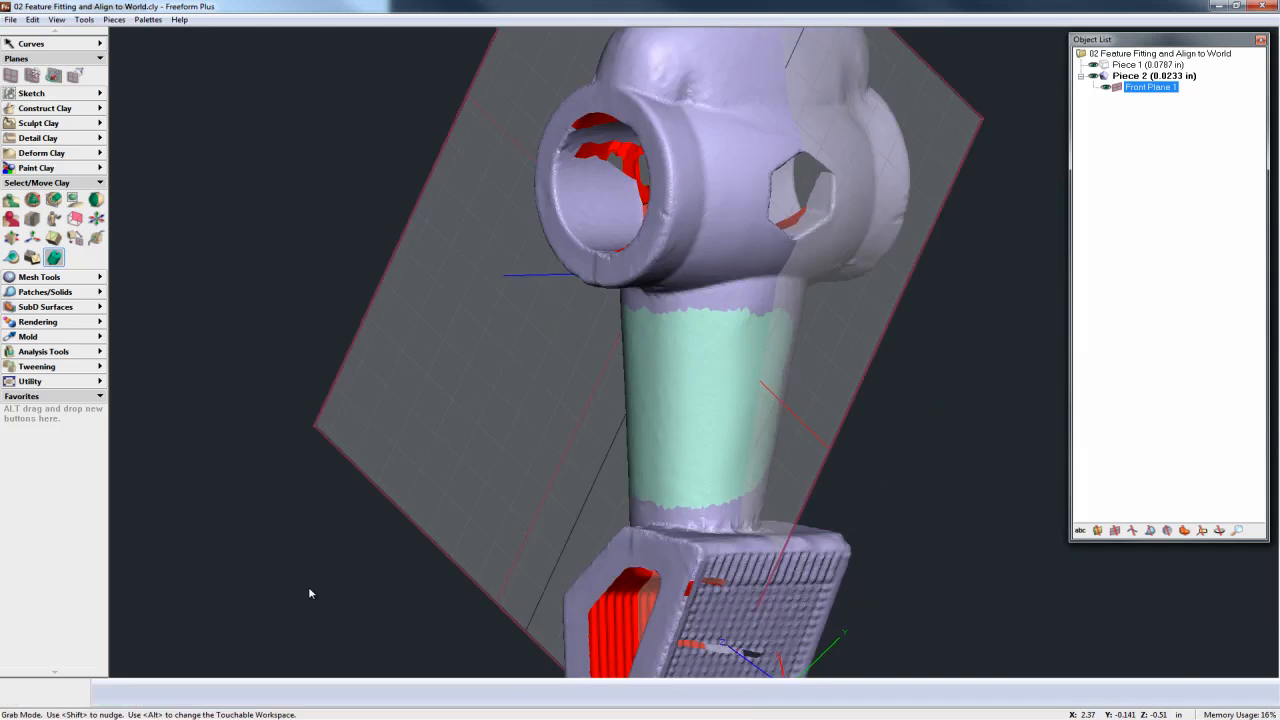
key(space)
mouse_move(686, 340)
mouse_down()
mouse_move(771, 357)
mouse_move(740, 383)
mouse_move(789, 445)
mouse_move(834, 455)
mouse_up()
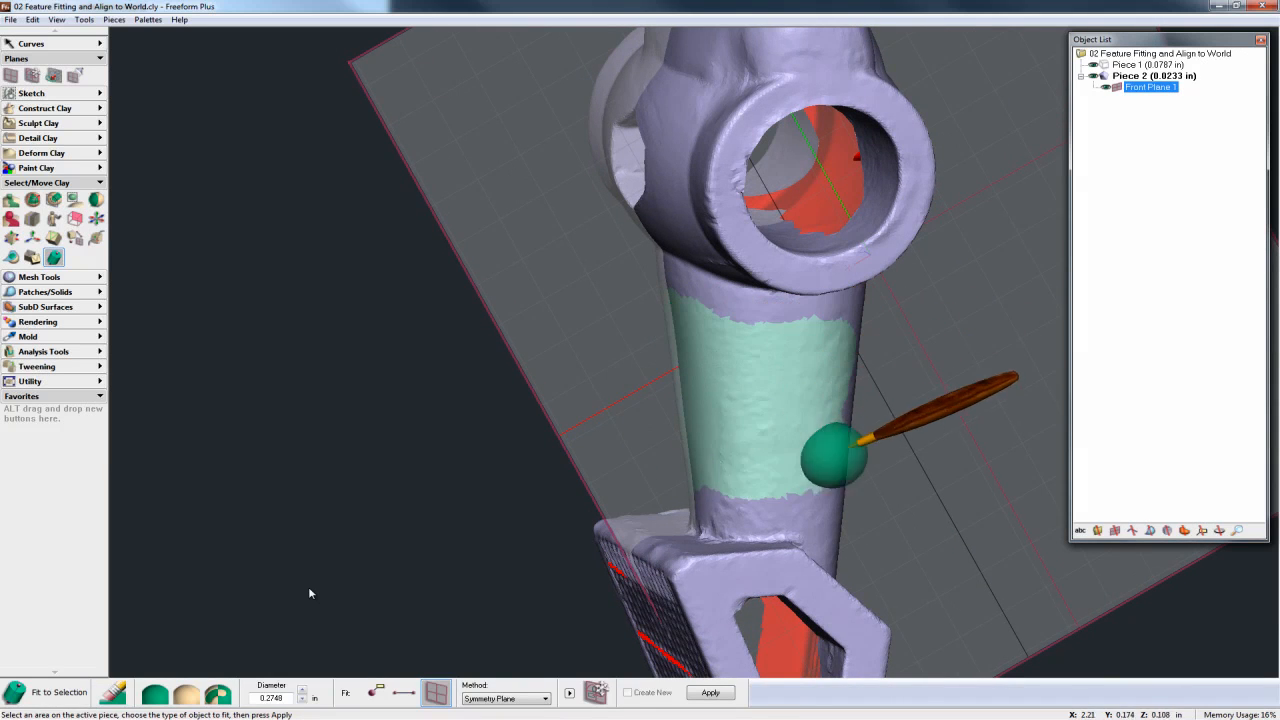
key(space)
key(space)
mouse_move(788, 272)
mouse_down()
mouse_move(749, 377)
mouse_move(766, 463)
mouse_move(694, 431)
mouse_move(678, 402)
mouse_up()
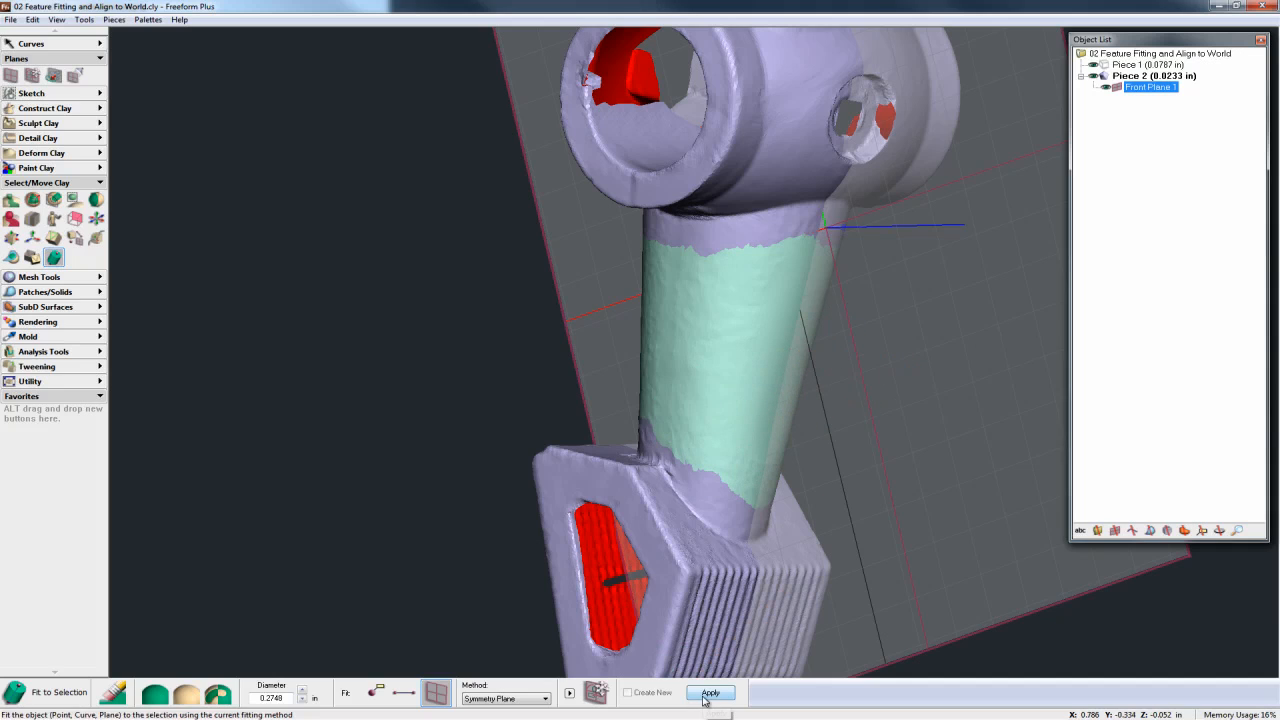
- Fit a new curve to the selected shaft area with the Cone Axis method
click(406, 698)
click(500, 698)
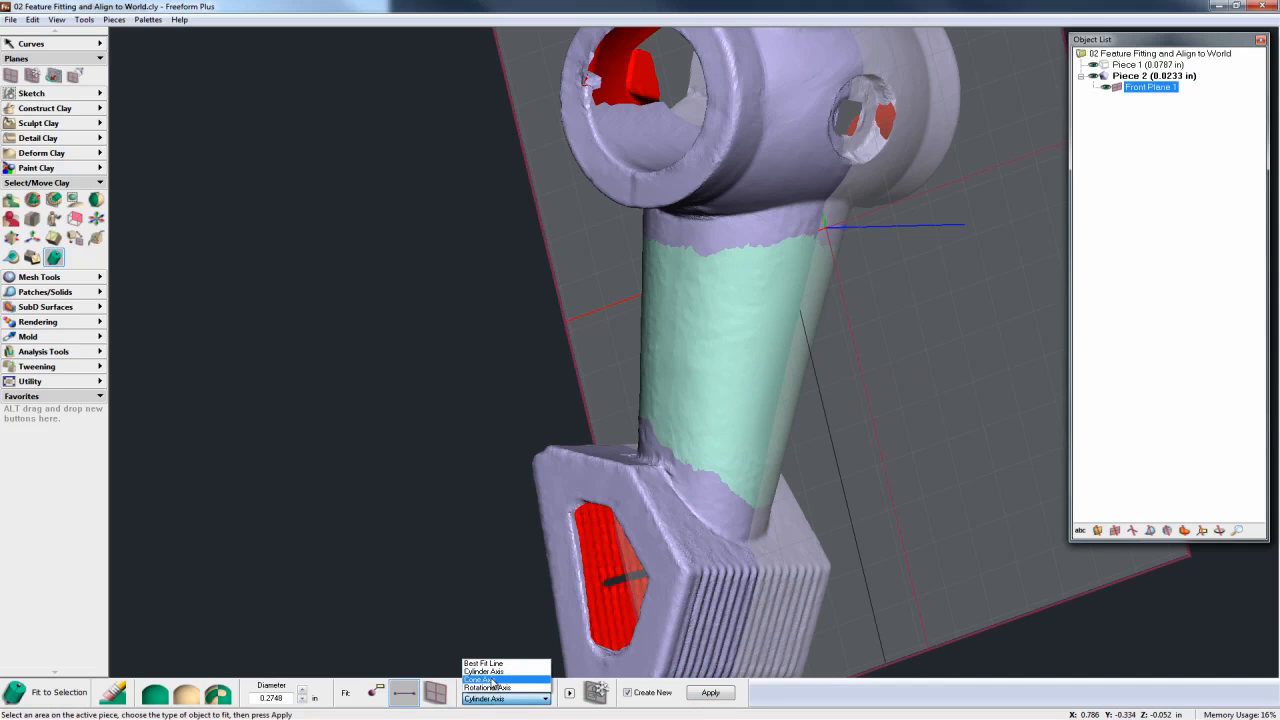
click(491, 680)
click(709, 693)
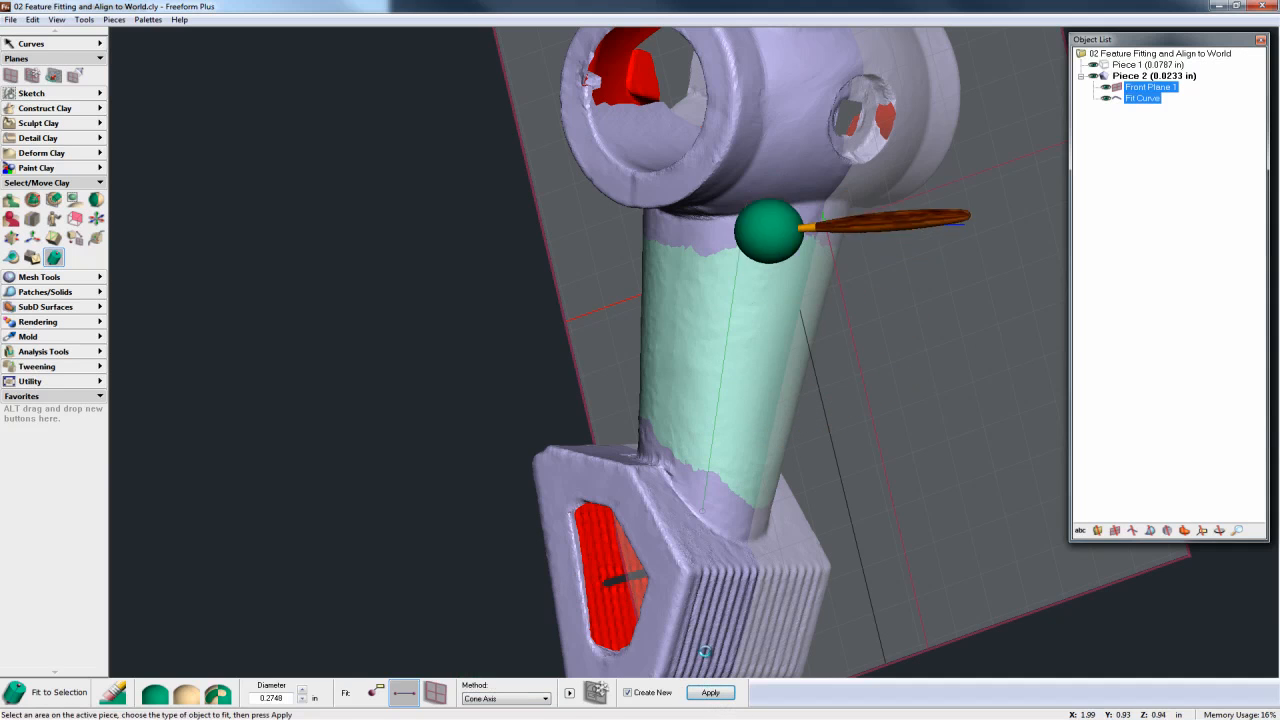
- Clear the shaft selection and paint a selection over the inner walls of the horizontal bore, working from both ends
middle_drag(707, 657, 692, 657)
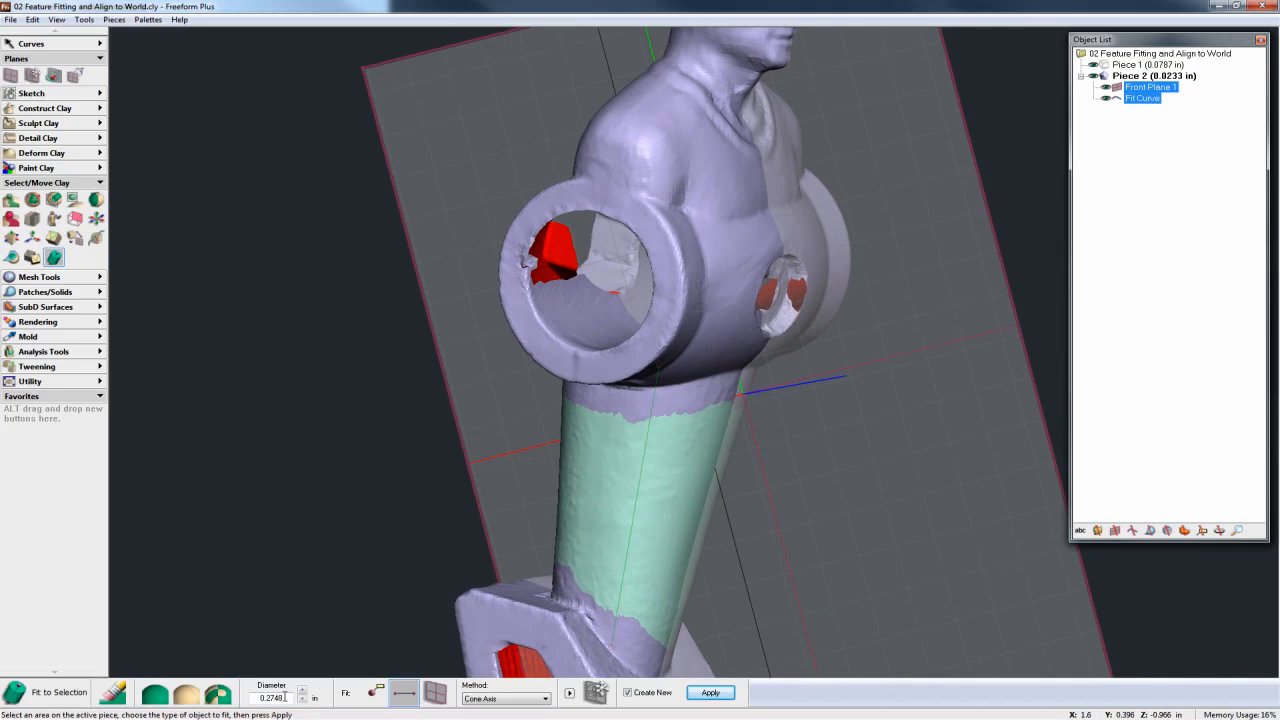
click(192, 698)
middle_drag(265, 677, 265, 680)
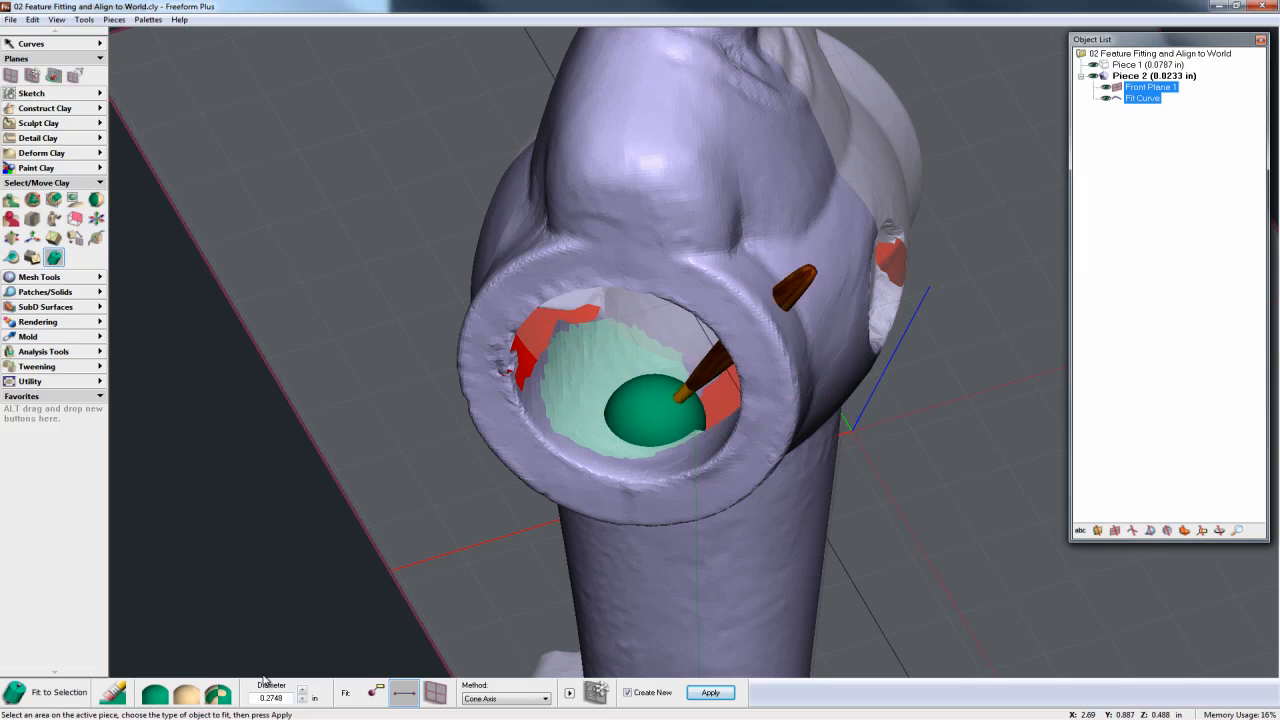
middle_drag(265, 680, 265, 680)
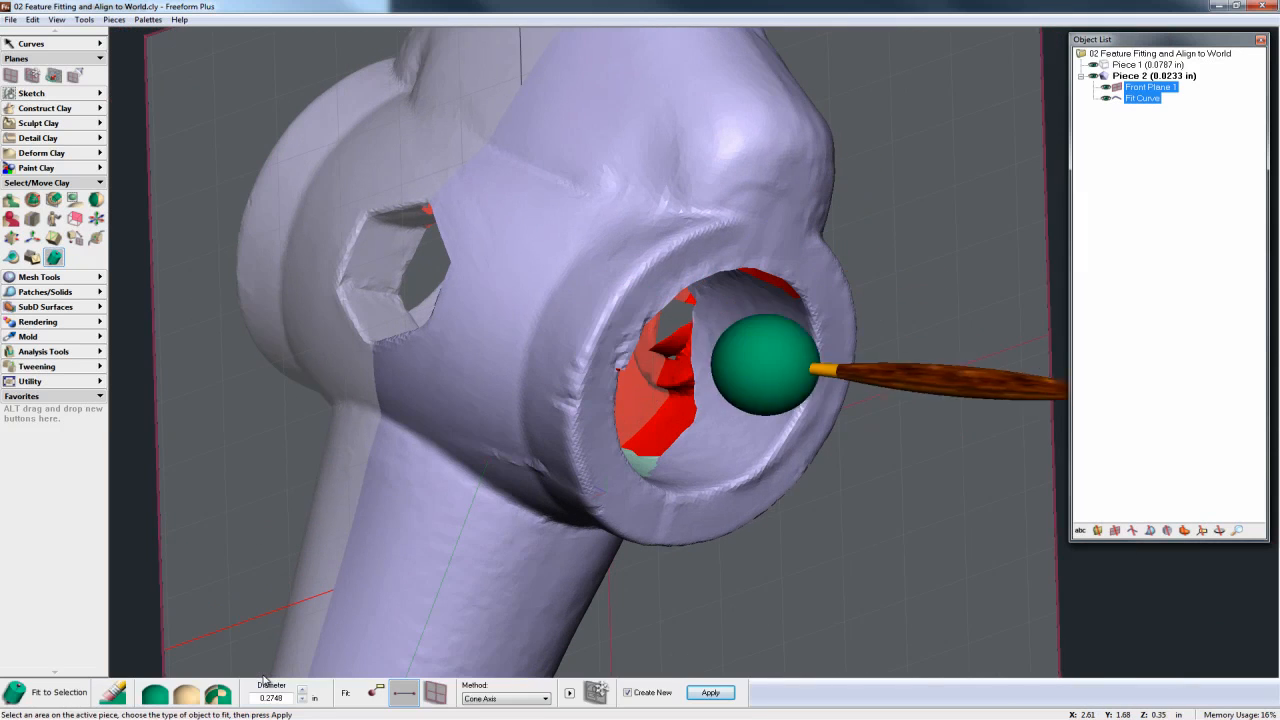
middle_drag(265, 680, 263, 680)
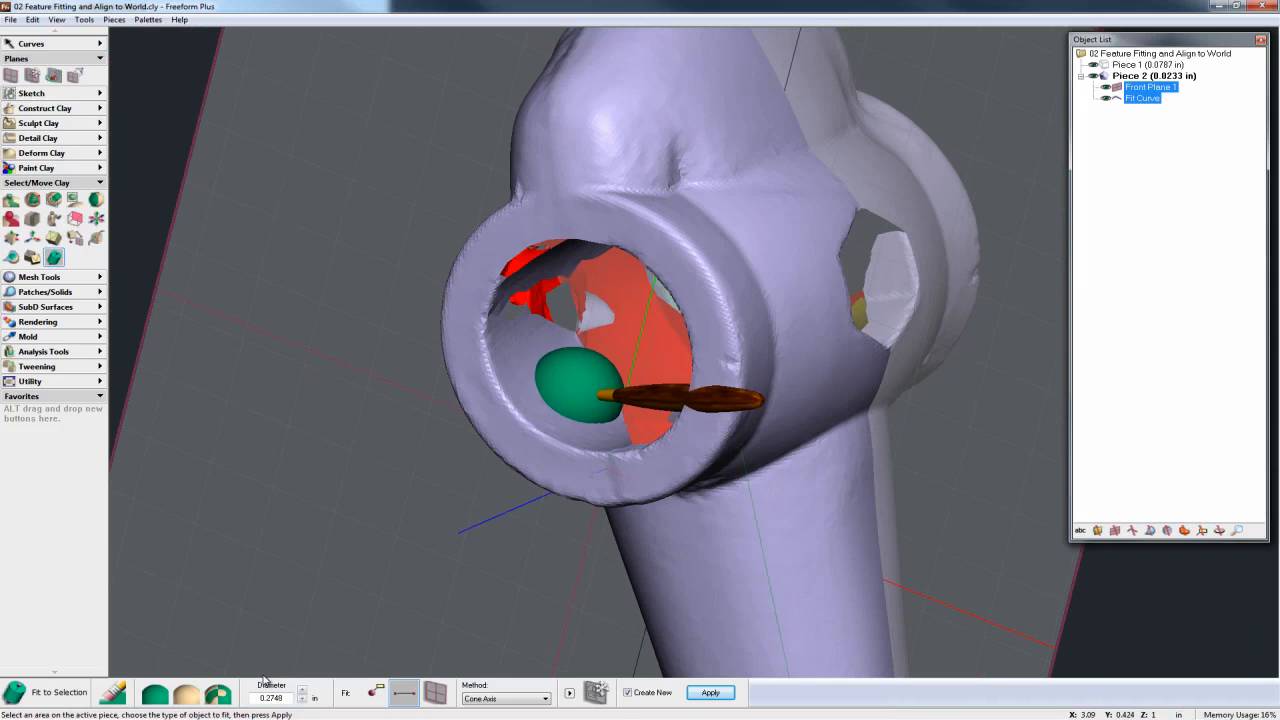
- Fit a new curve to the selected bore surfaces with the Cylinder Axis method
click(484, 698)
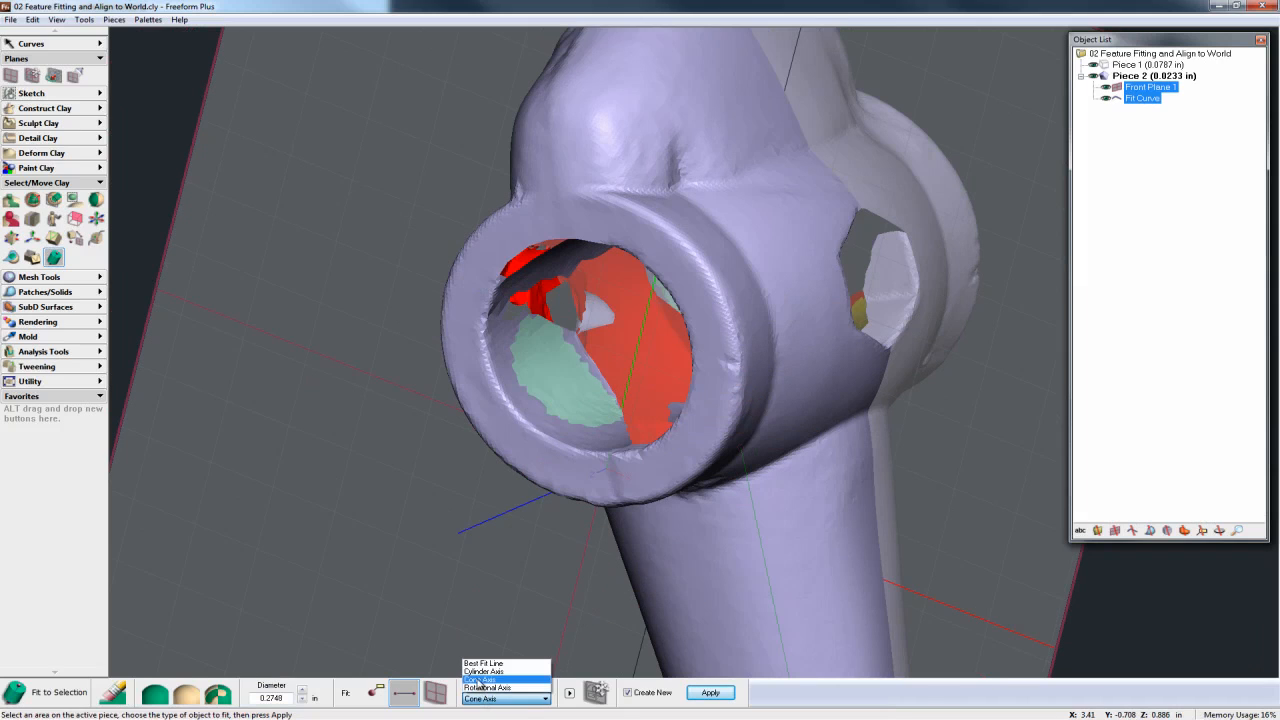
click(485, 671)
click(710, 692)
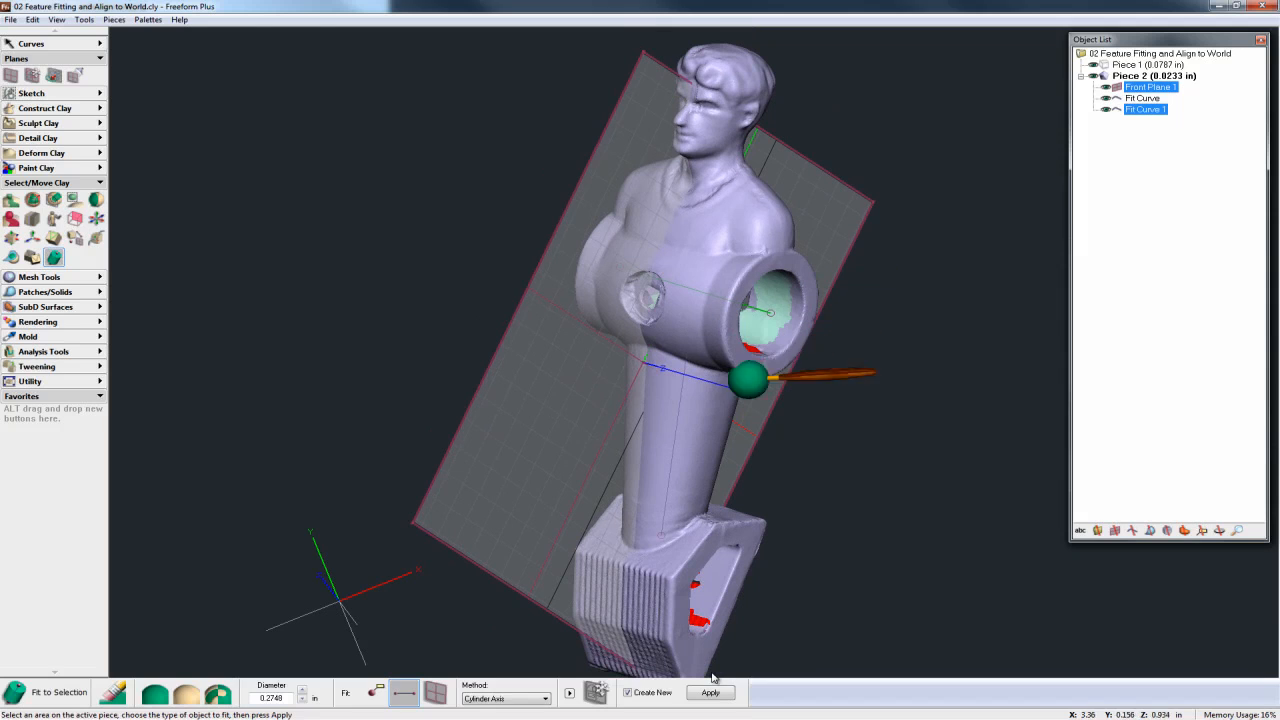
- Start aligning the piece to the World origin and add a constraint pair matching Front Plane 1 to the YZ Plane
key(f)
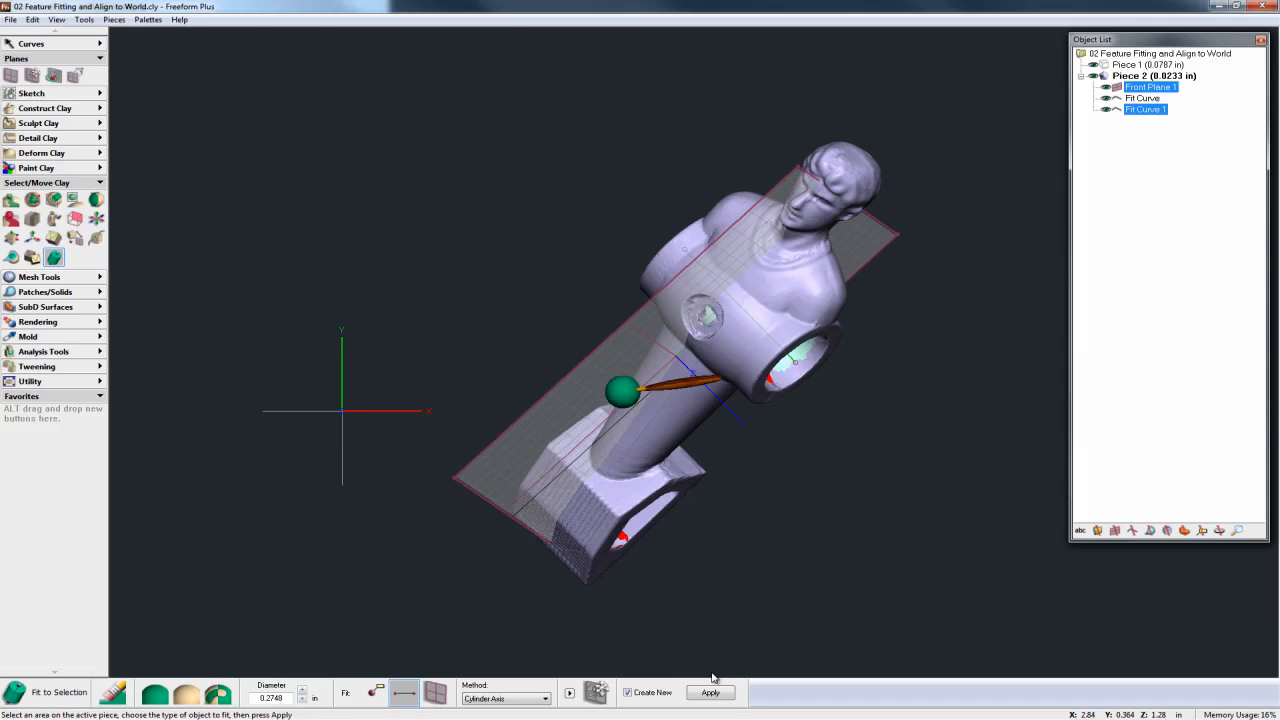
click(76, 238)
drag(279, 311, 251, 126)
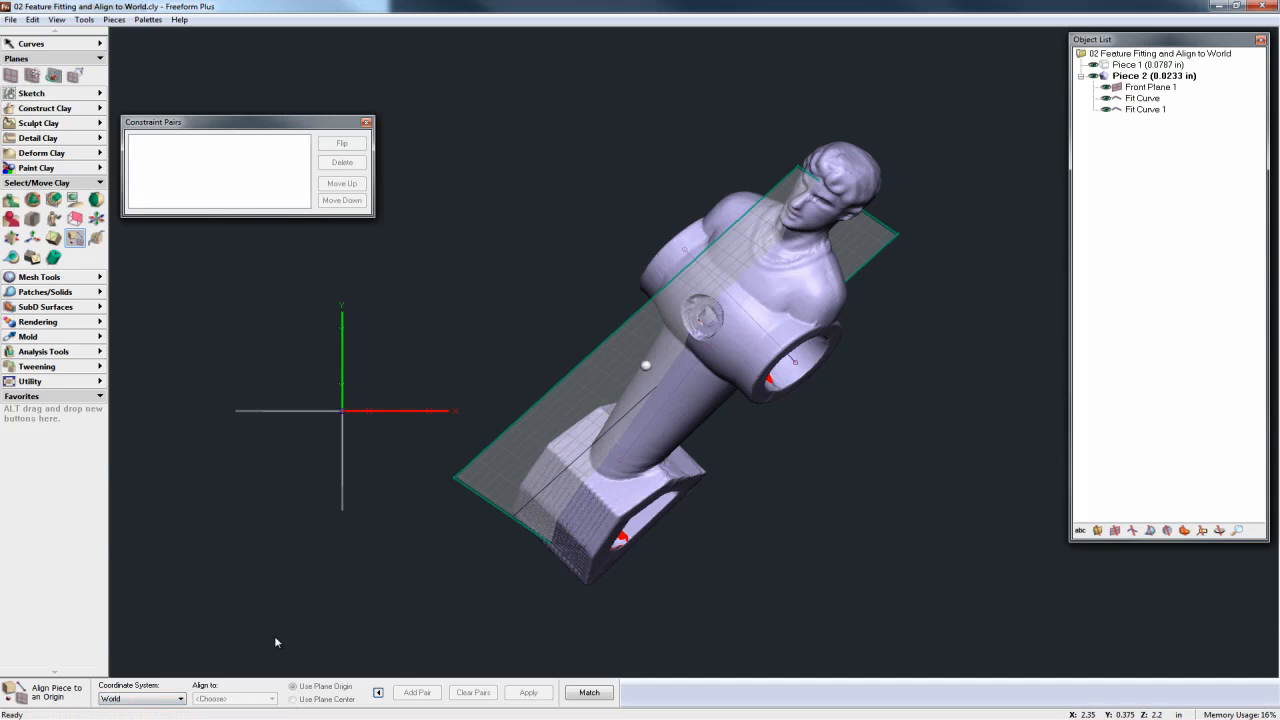
click(628, 357)
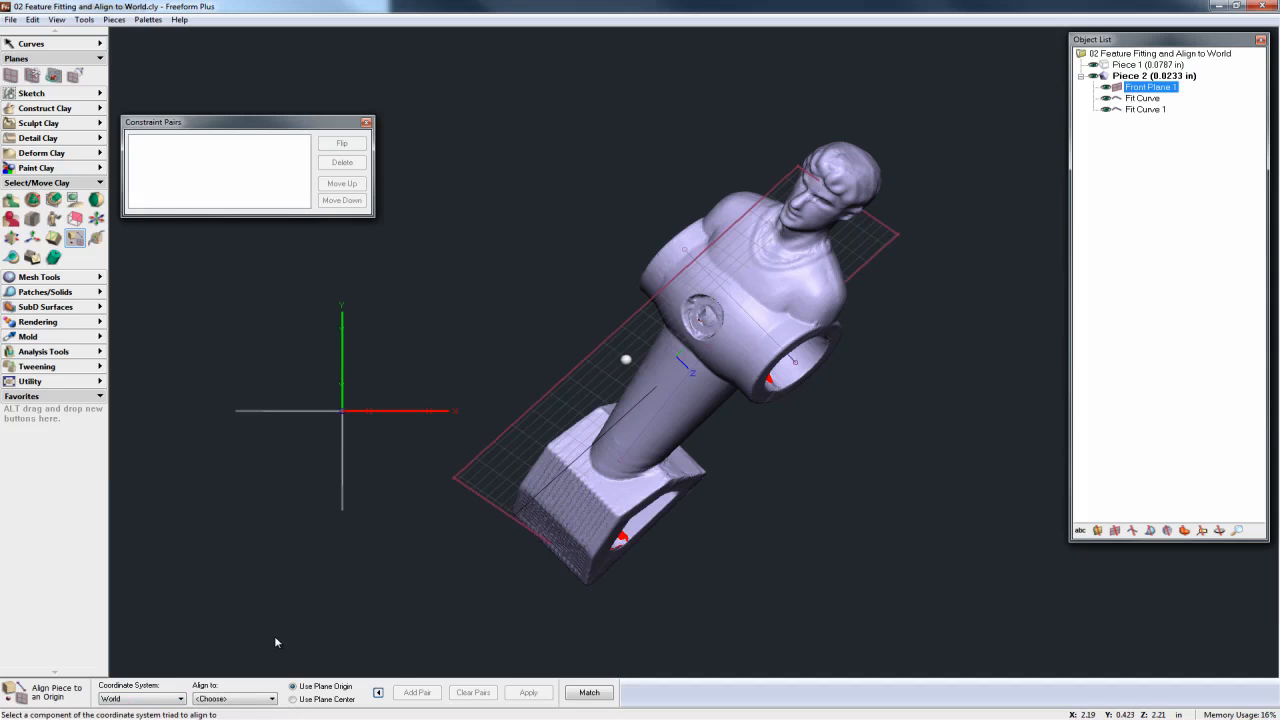
click(328, 332)
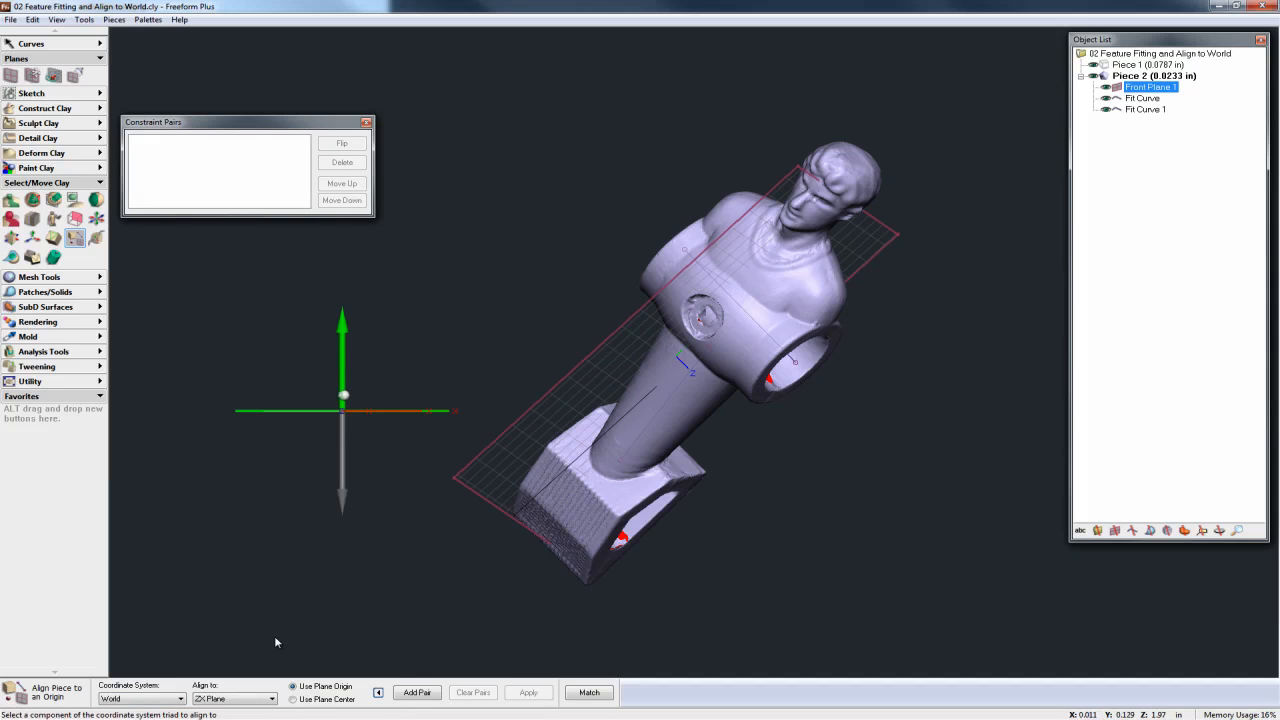
click(235, 698)
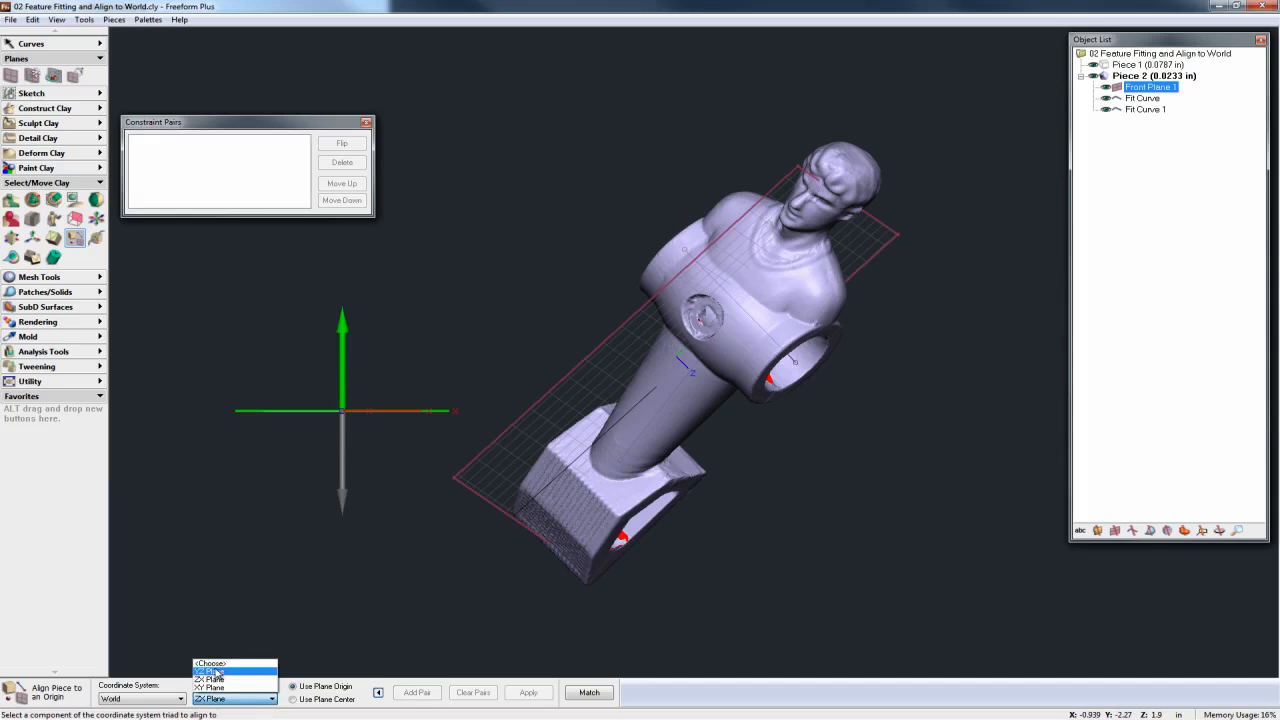
click(229, 672)
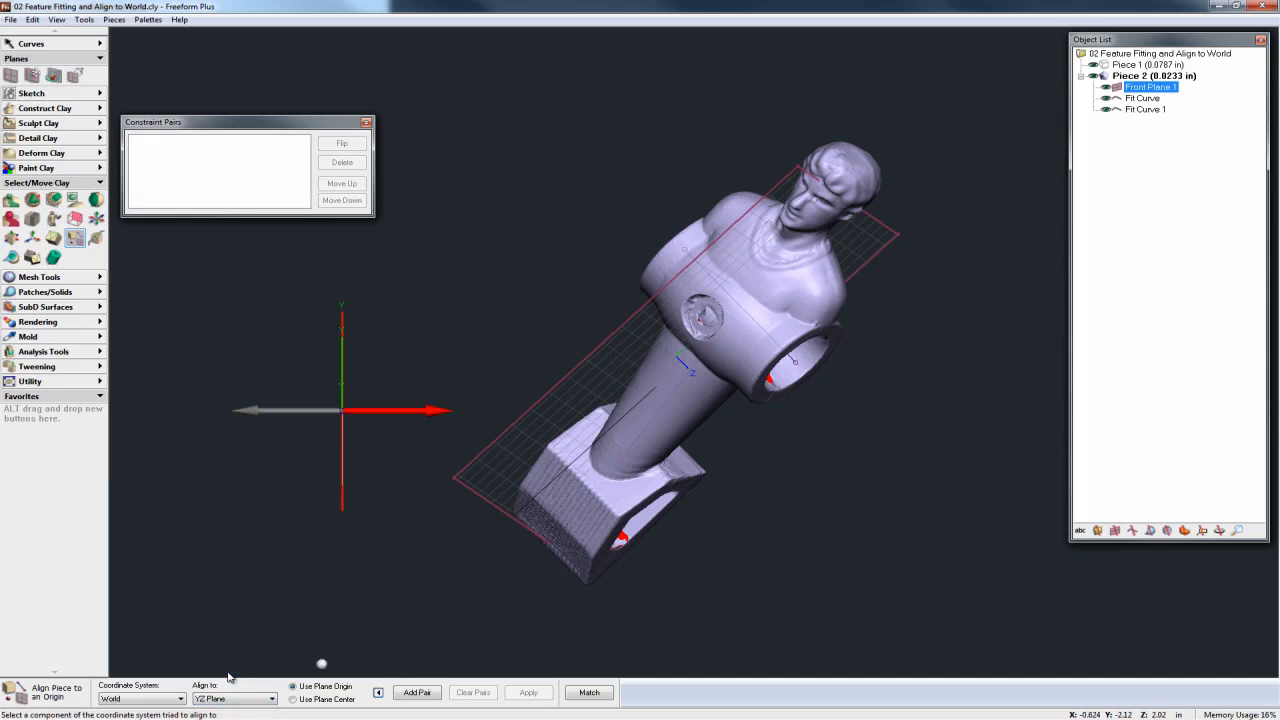
click(416, 693)
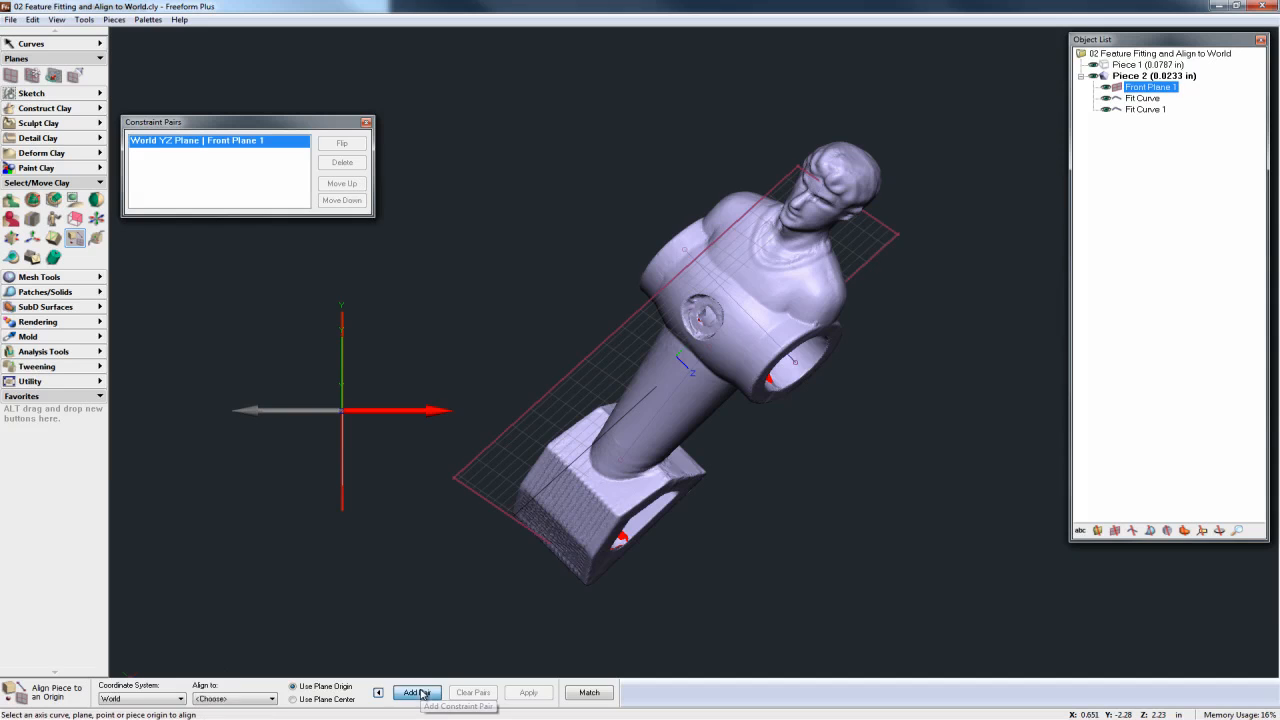
- Add a constraint pair matching the bore's axis, Fit Curve 1, to the World X Axis
middle_drag(343, 485, 684, 465)
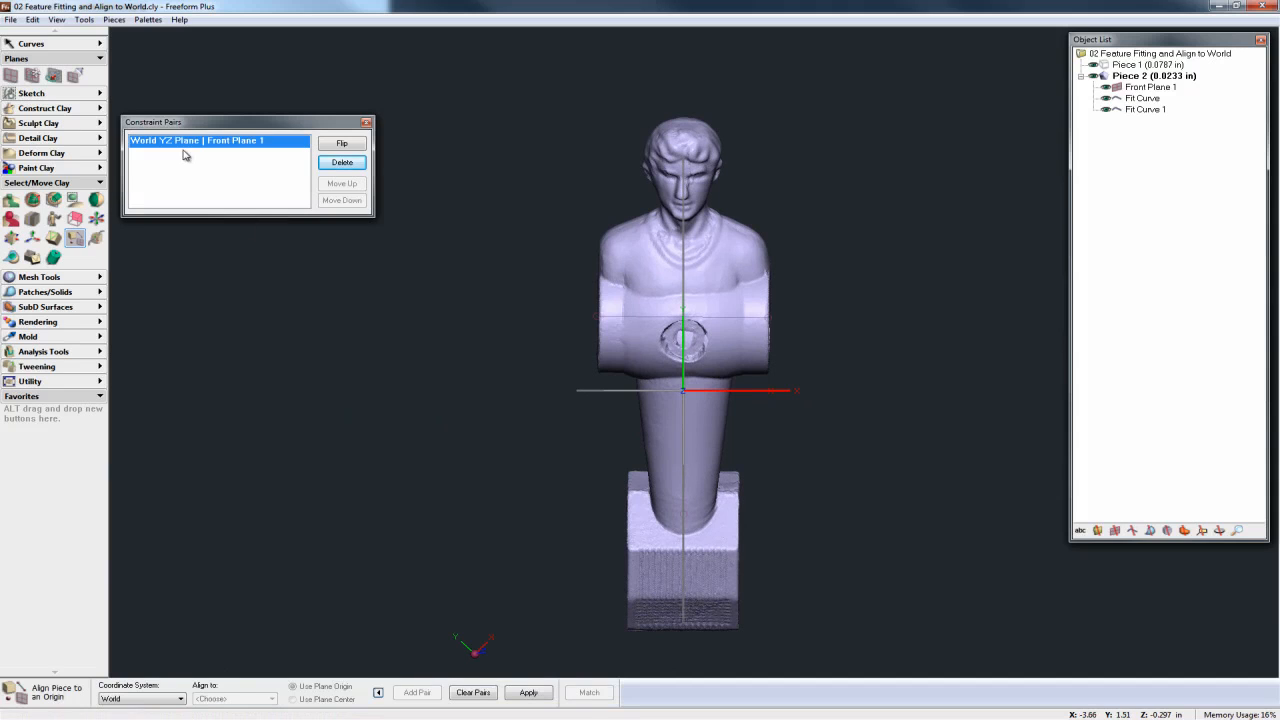
drag(201, 126, 218, 306)
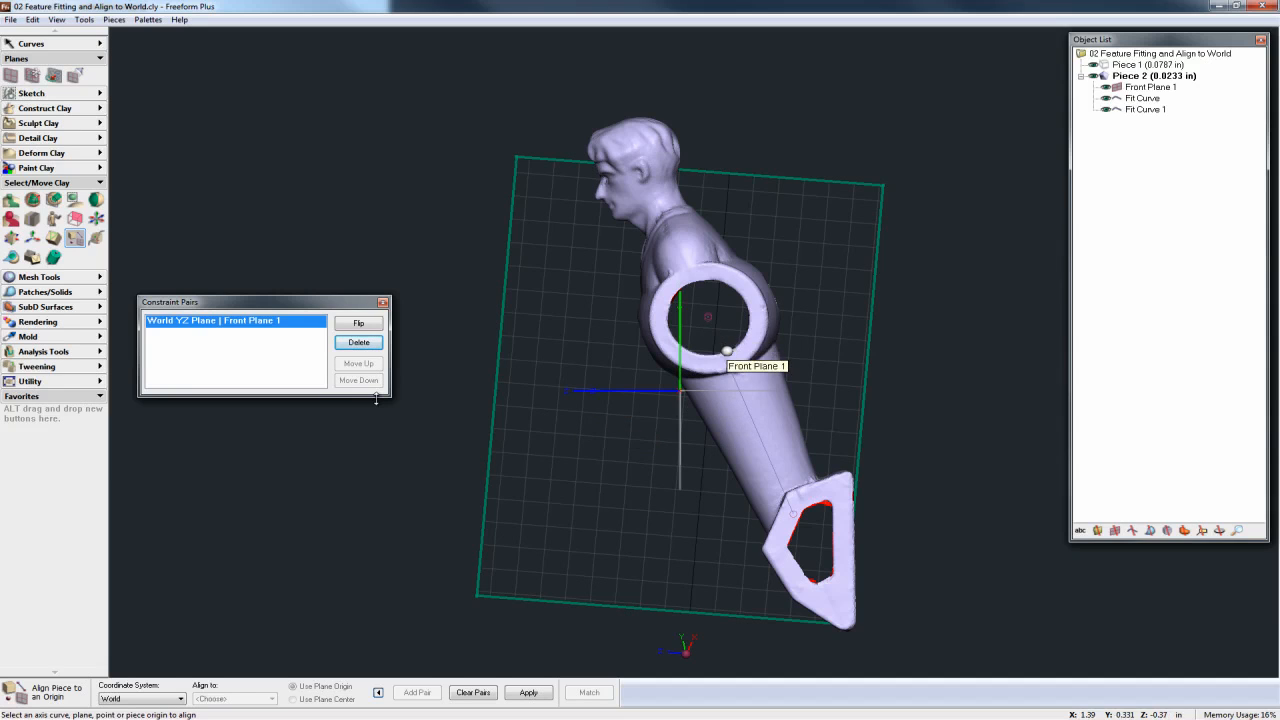
key(Home)
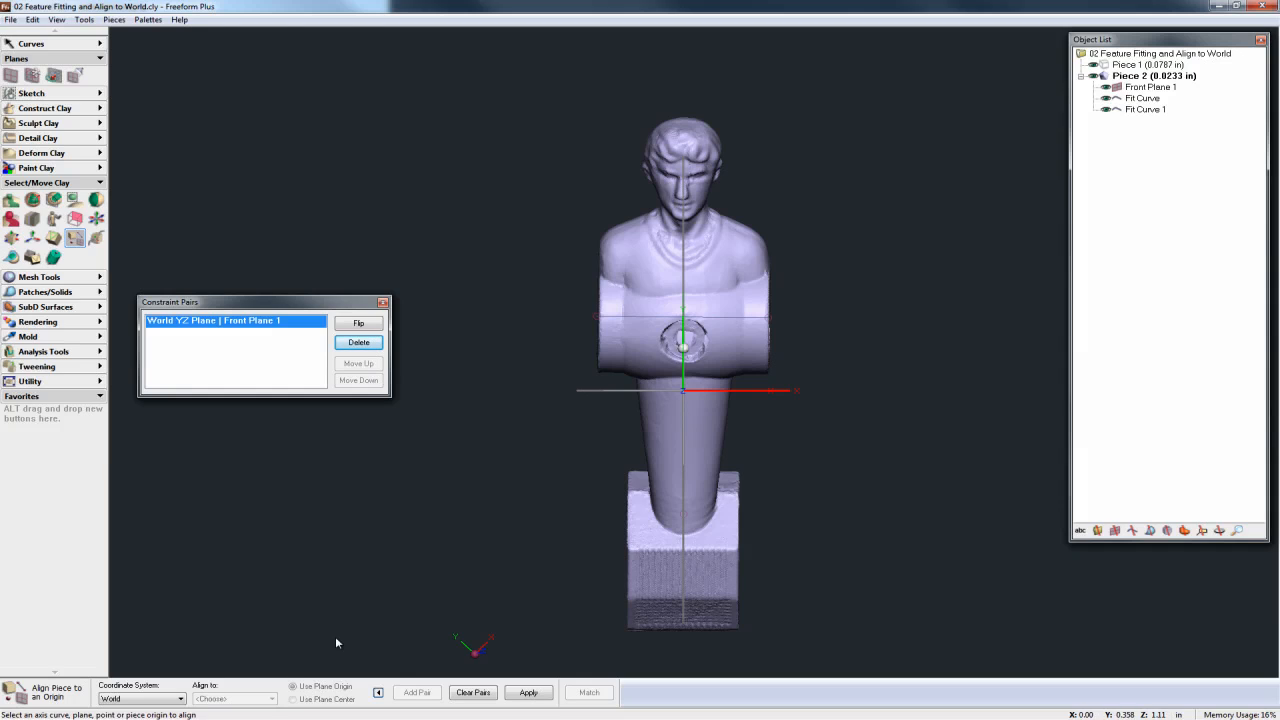
click(737, 316)
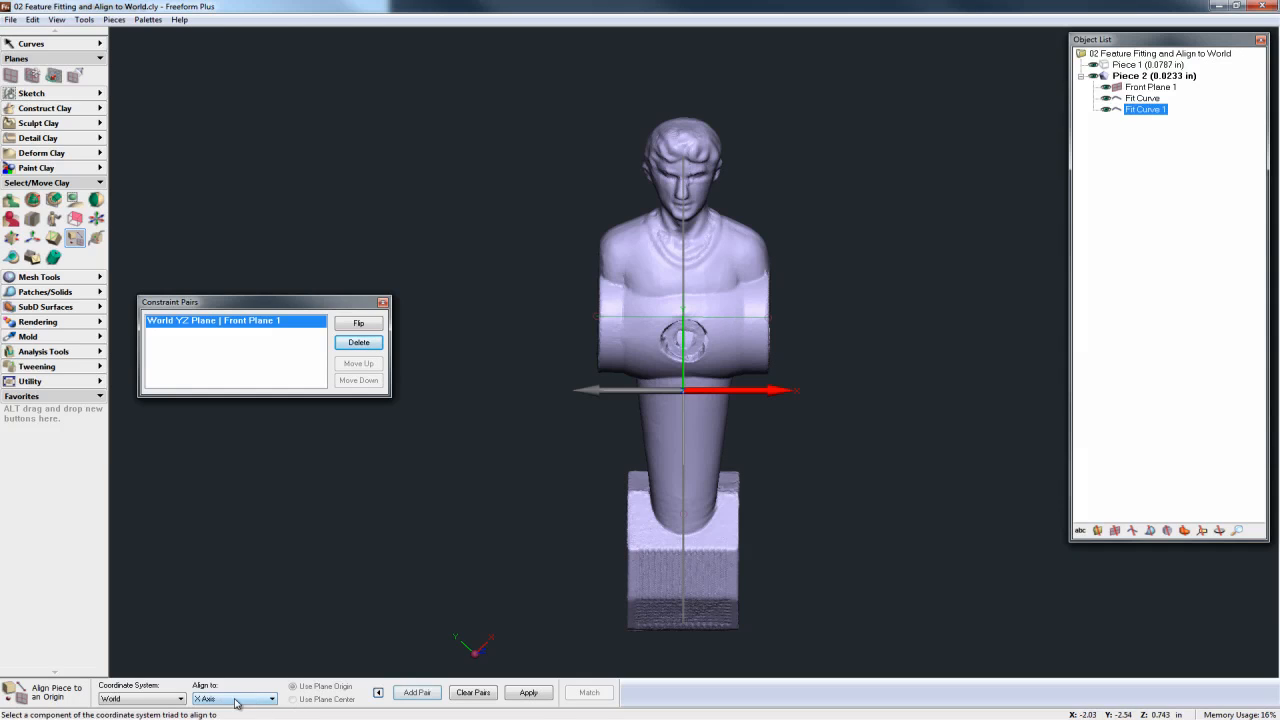
click(428, 694)
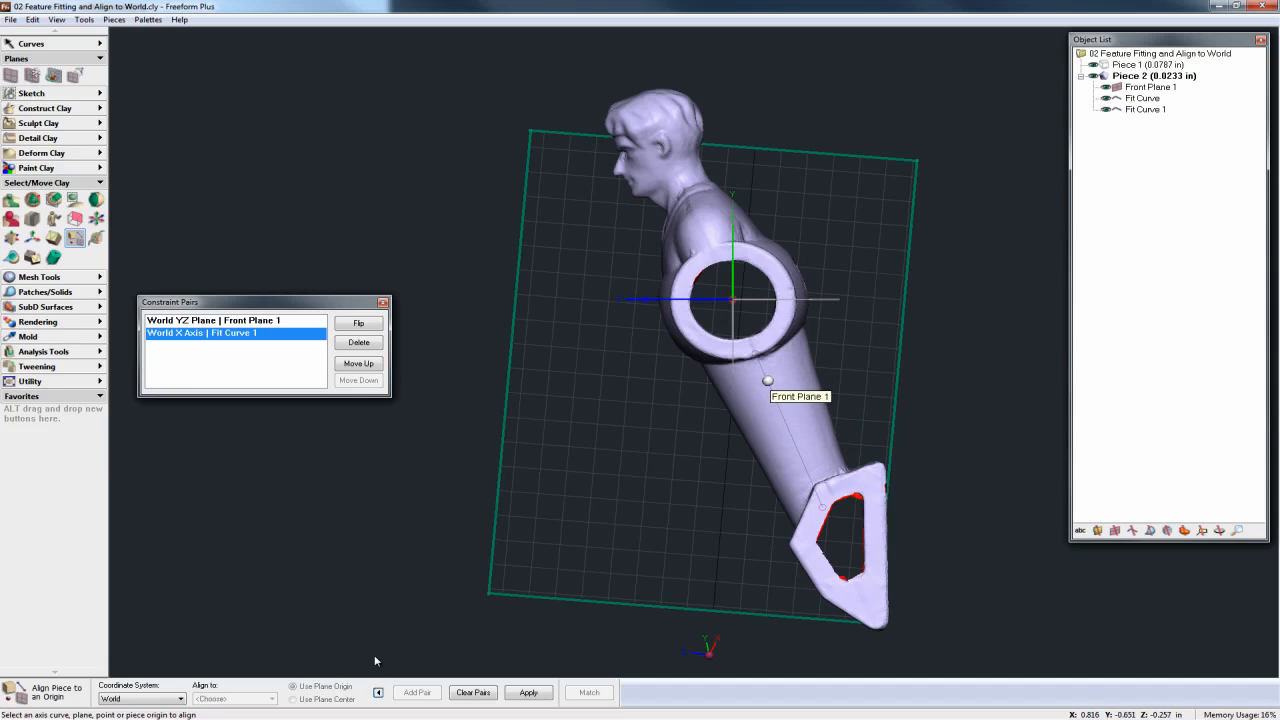
- Add a constraint pair matching the shaft's axis, Fit Curve, to the World Y Axis and check the alignment from the side and front
click(1142, 98)
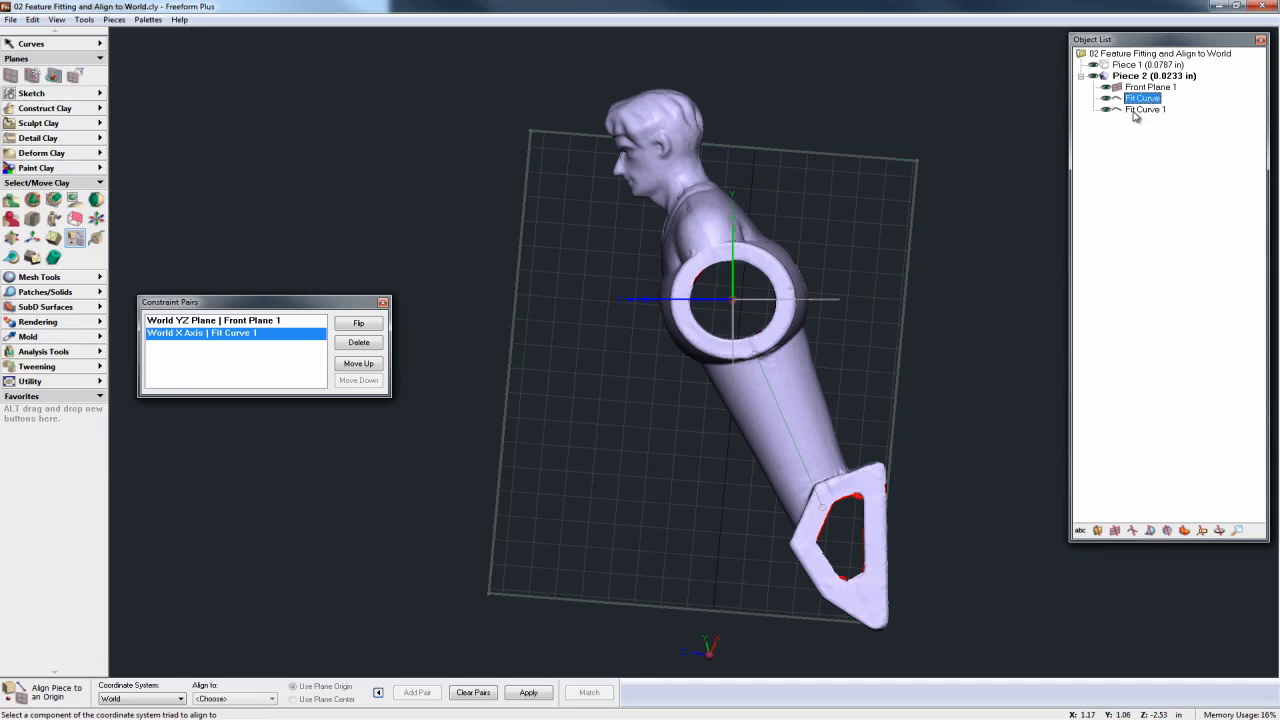
click(226, 699)
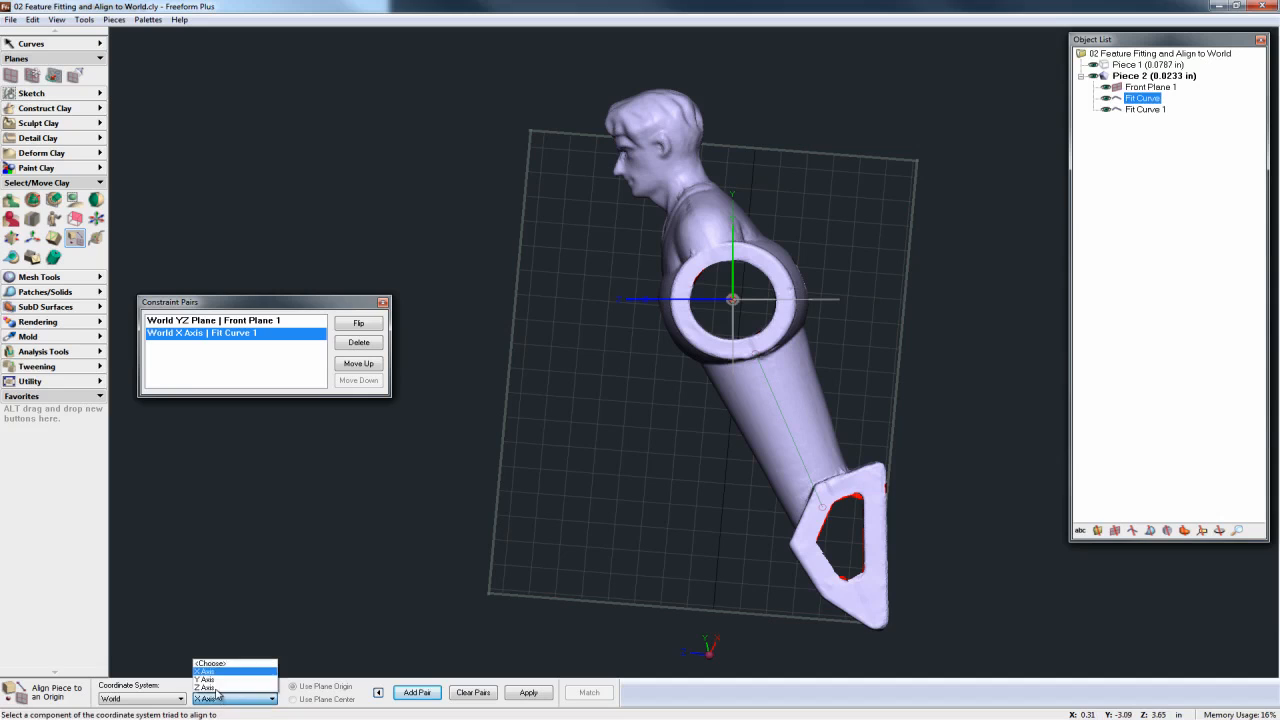
click(208, 682)
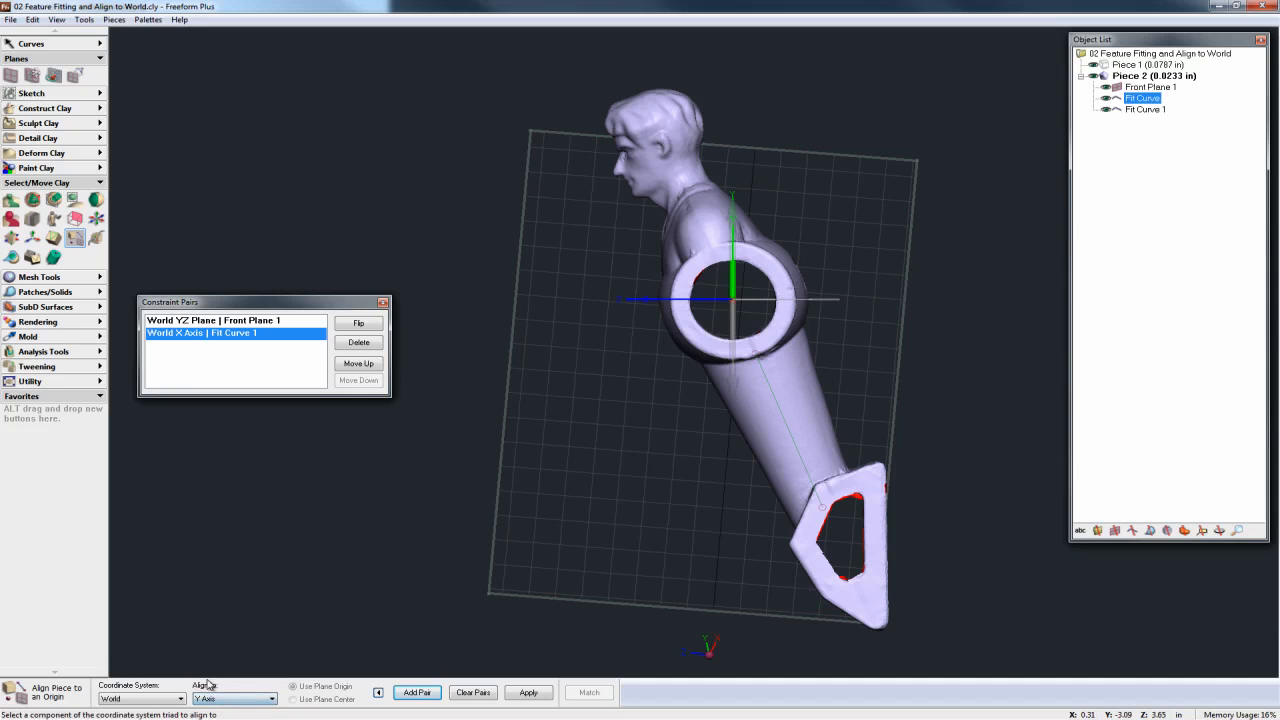
click(418, 693)
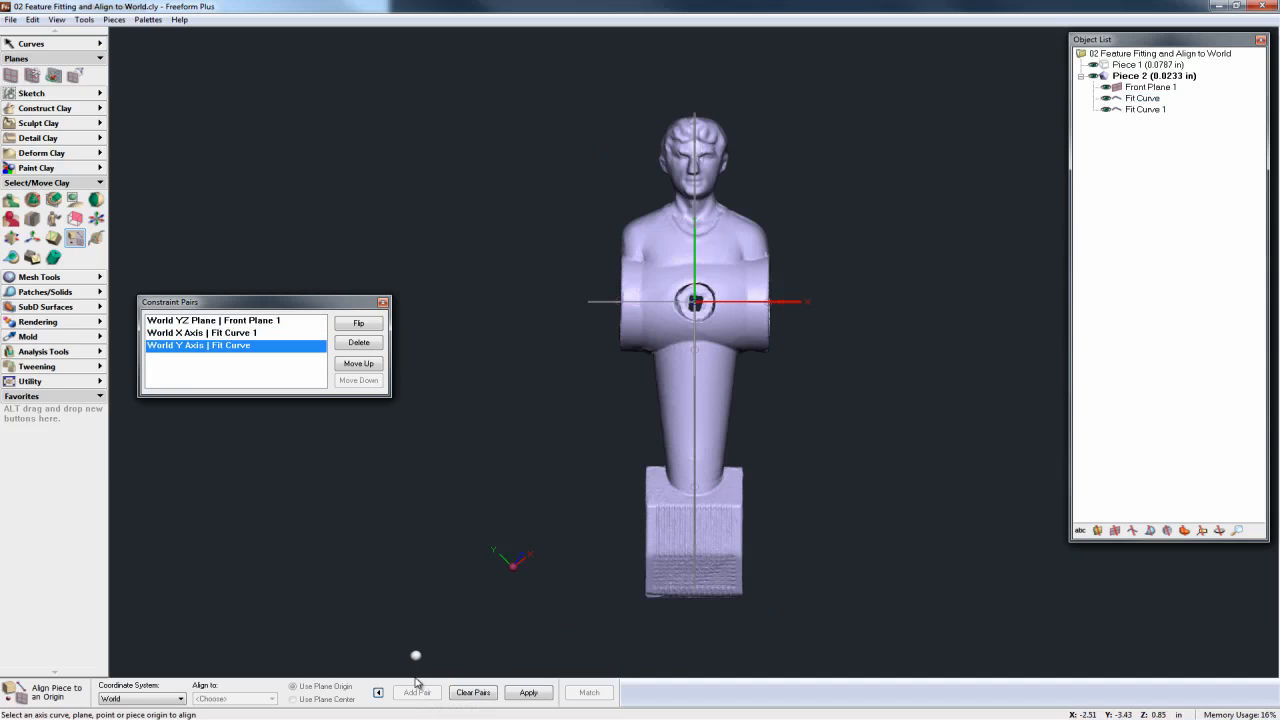
key(Left)
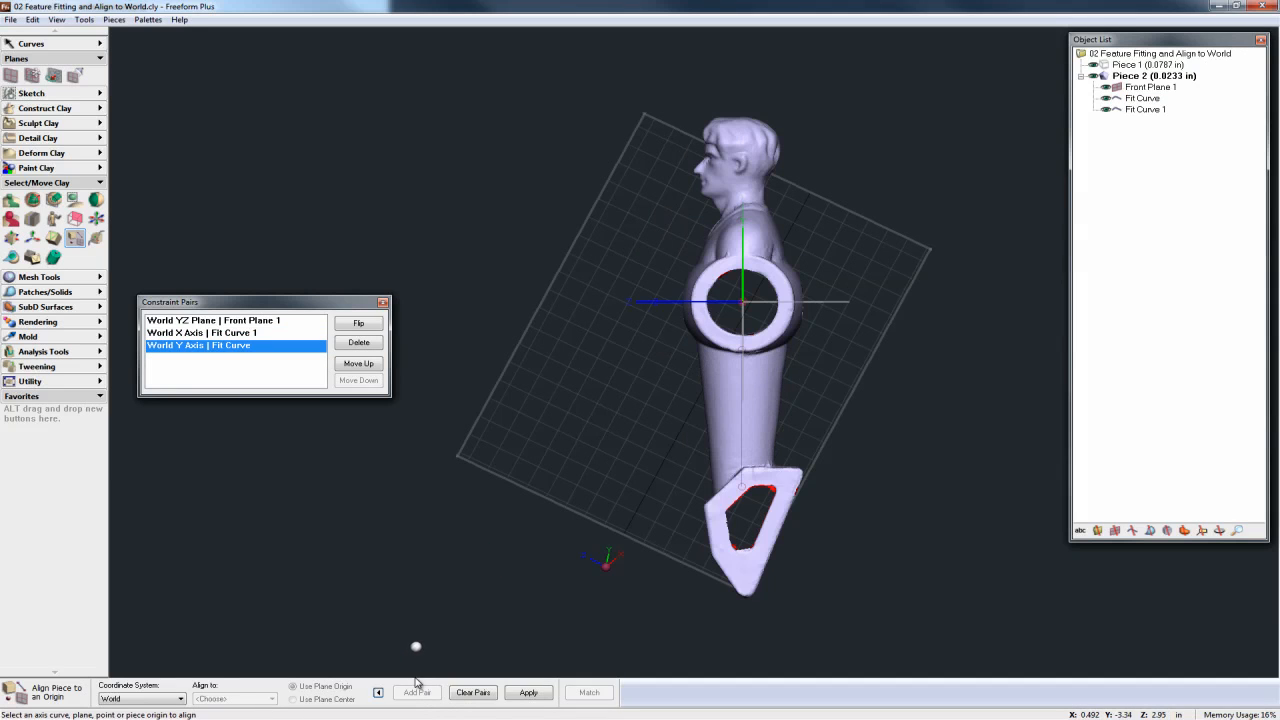
key(Right)
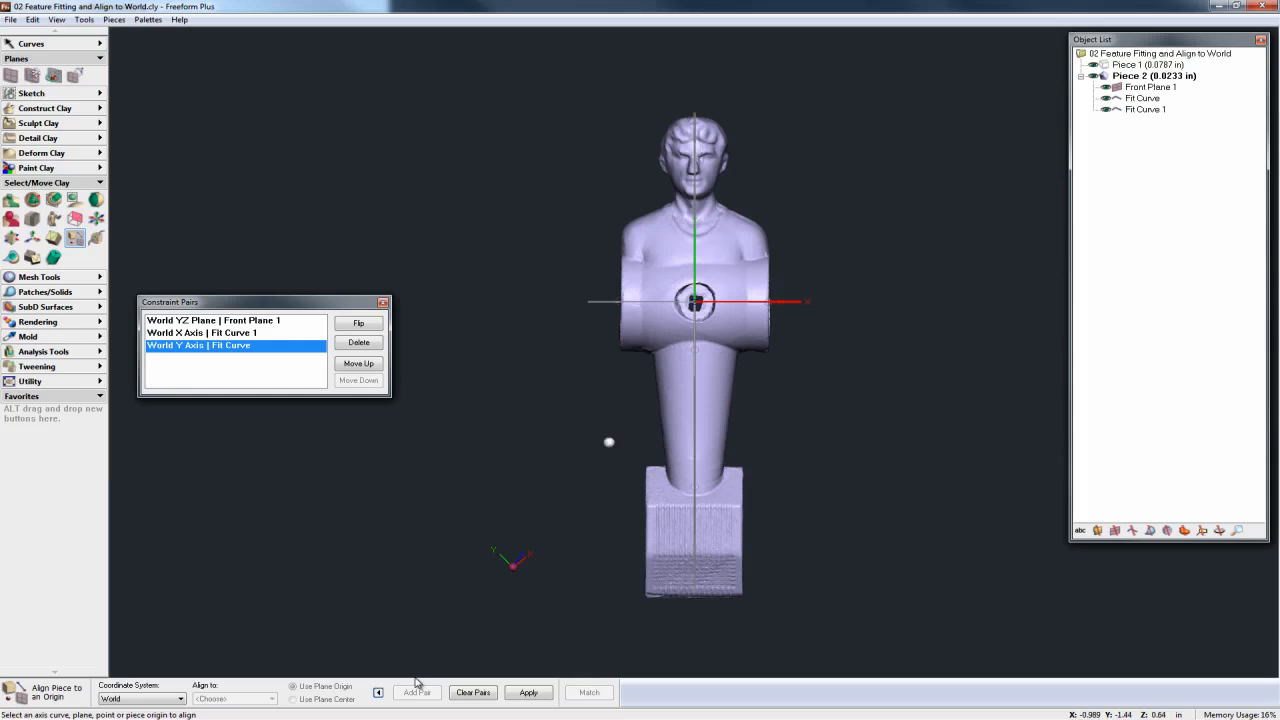